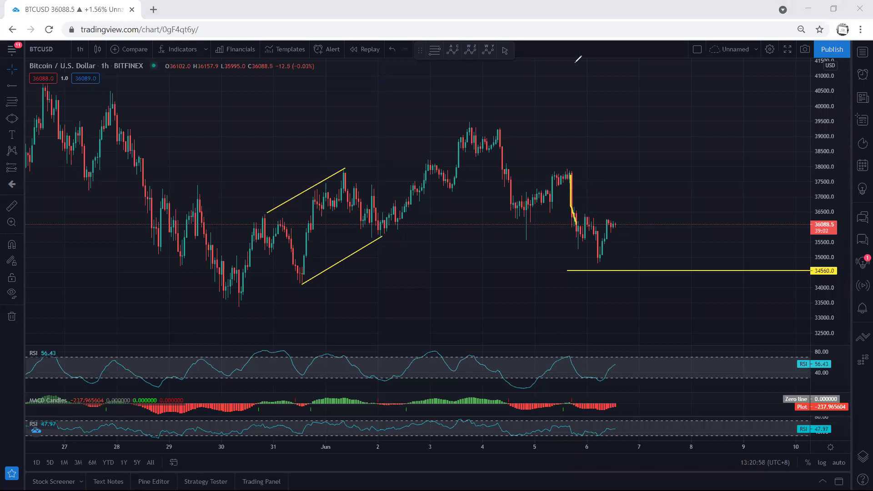
Erase the freehand strokes over the latest price drop and rebound on the hourly chart.
key(ctrl+z)
mouse_move(594, 272)
mouse_down()
mouse_move(608, 277)
mouse_move(612, 263)
mouse_move(600, 260)
mouse_move(597, 273)
mouse_up()
key(ctrl+z)
mouse_move(590, 262)
mouse_down()
mouse_move(607, 263)
mouse_move(593, 263)
mouse_move(605, 226)
mouse_up()
key(ctrl+z)
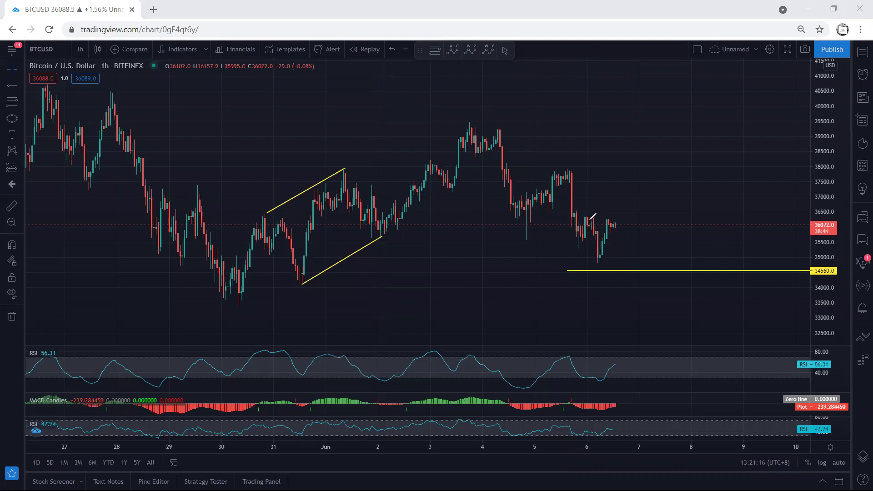
Sketch freehand strokes over the June 6 highs, the drop that follows and the rebound on the hourly chart.
mouse_move(587, 223)
mouse_down()
mouse_move(595, 232)
mouse_move(602, 192)
mouse_up()
key(ctrl+shift+7)
drag(590, 225, 600, 253)
drag(581, 211, 592, 212)
mouse_move(598, 259)
mouse_down()
mouse_move(609, 218)
mouse_move(621, 224)
mouse_up()
Switch the BTCUSD chart to the 15-minute interval and auto-fit its price scale.
click(85, 47)
click(114, 141)
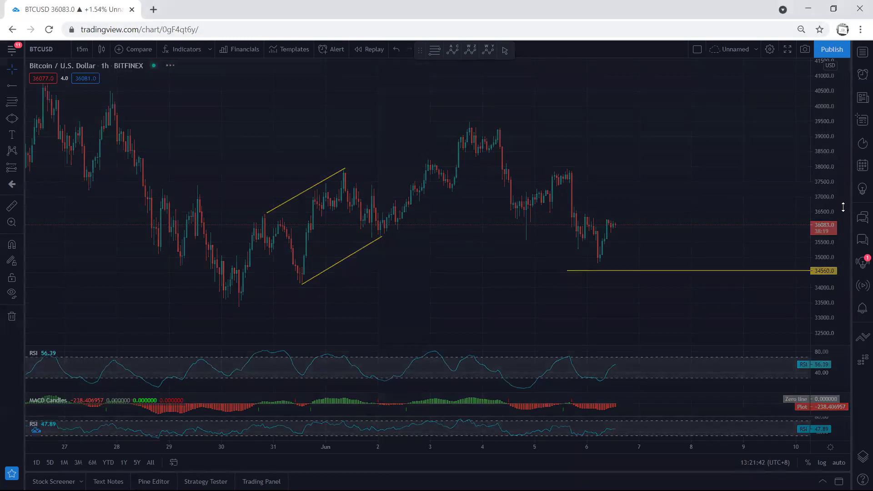
double_click(835, 210)
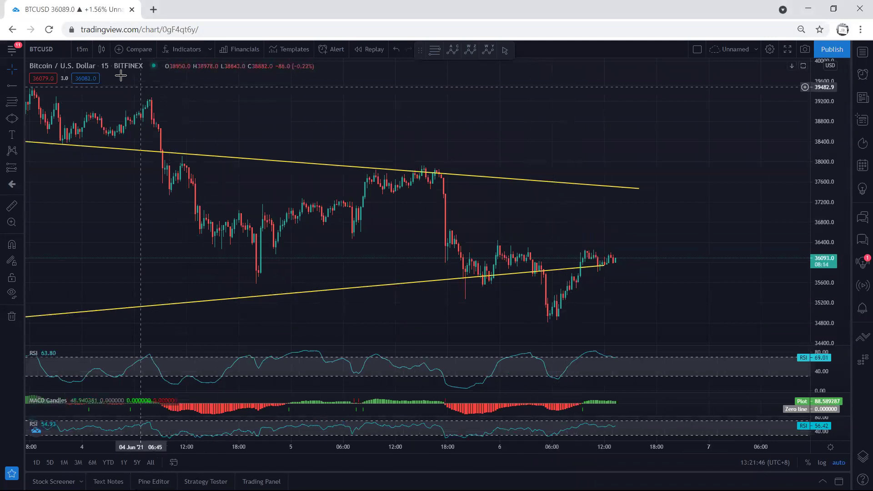
Switch the BTCUSD chart to the daily interval, with free space after the latest candles.
click(88, 55)
click(127, 276)
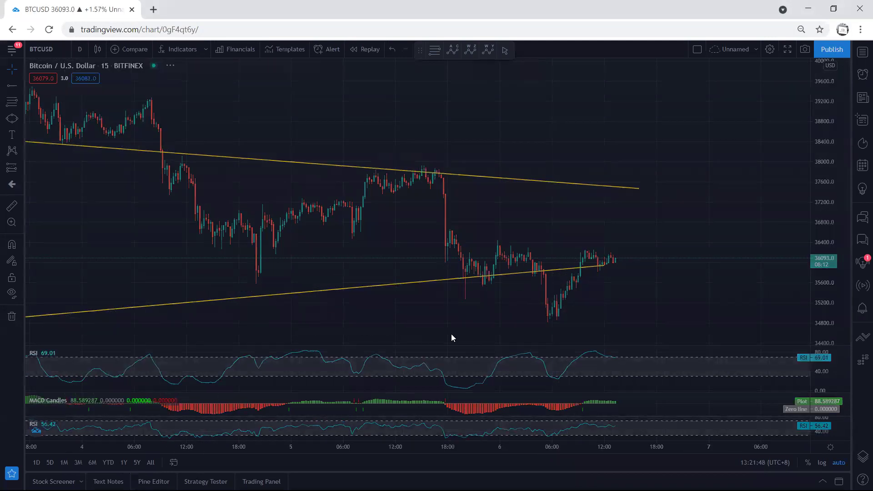
drag(705, 177, 656, 178)
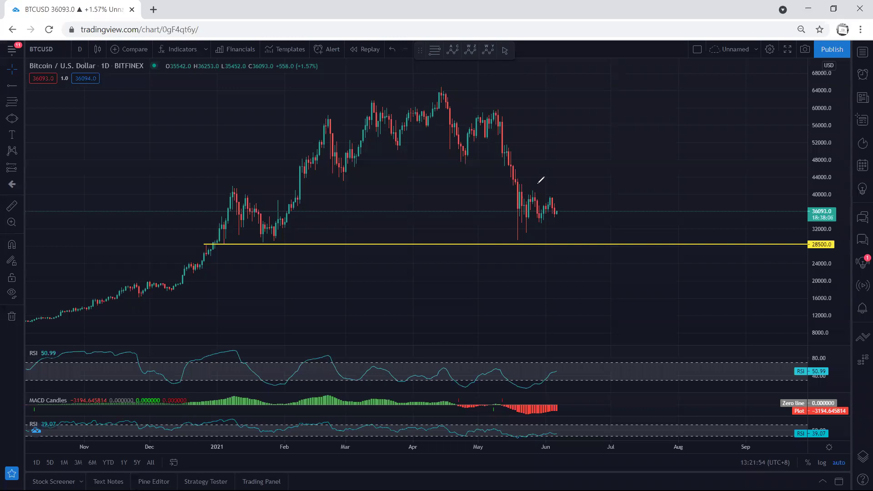
Sketch the May drop, the consolidation, a projected fall below 28500 and a rebound arrow on the daily chart, and erase the marks.
mouse_move(532, 191)
mouse_down()
mouse_move(548, 194)
mouse_move(526, 227)
mouse_up()
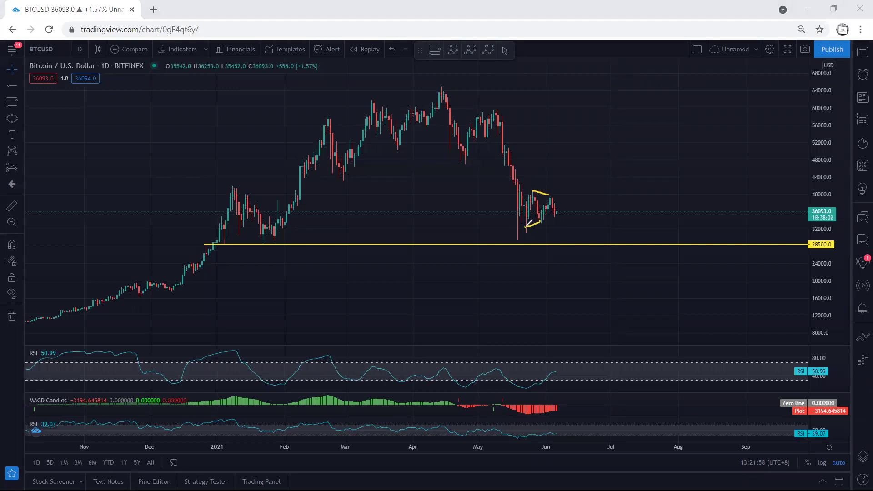
mouse_move(492, 120)
mouse_down()
mouse_move(518, 208)
mouse_move(562, 225)
mouse_move(574, 269)
mouse_move(576, 255)
mouse_move(560, 262)
mouse_up()
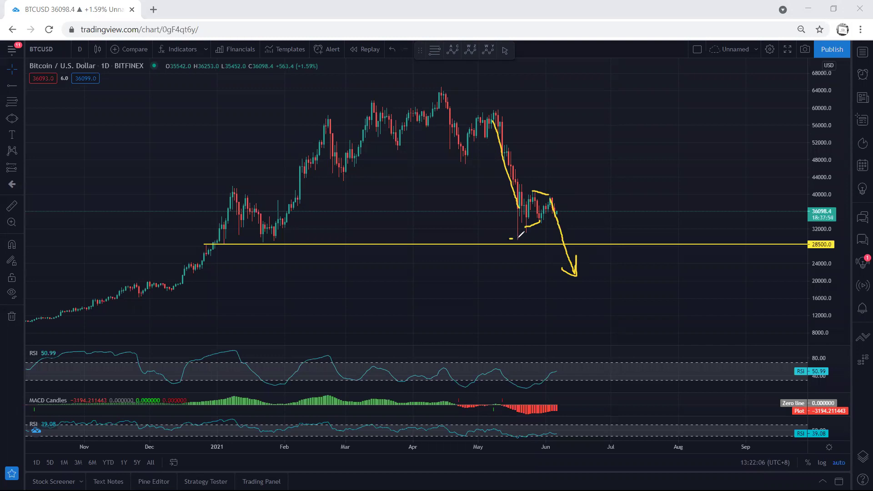
drag(510, 238, 533, 239)
mouse_move(594, 273)
mouse_down()
mouse_move(610, 266)
mouse_move(607, 249)
mouse_move(620, 249)
mouse_up()
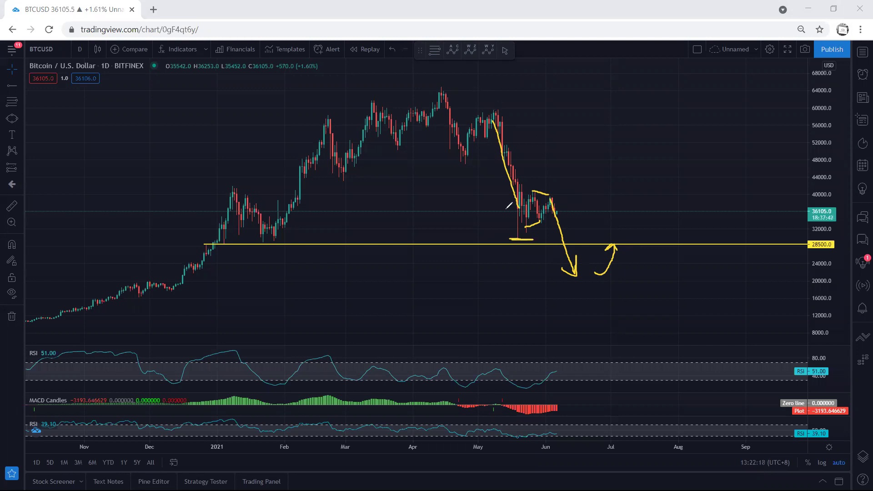
key(ctrl+shift+3)
key(ctrl+shift+7)
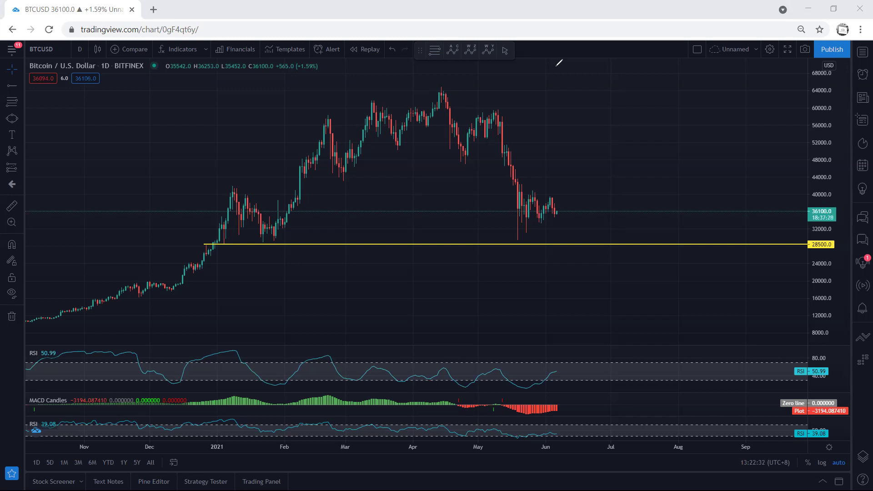
drag(509, 240, 521, 240)
key(ctrl+z)
Check BTCUSD on the 1-hour interval and return to the daily interval.
click(79, 49)
click(85, 201)
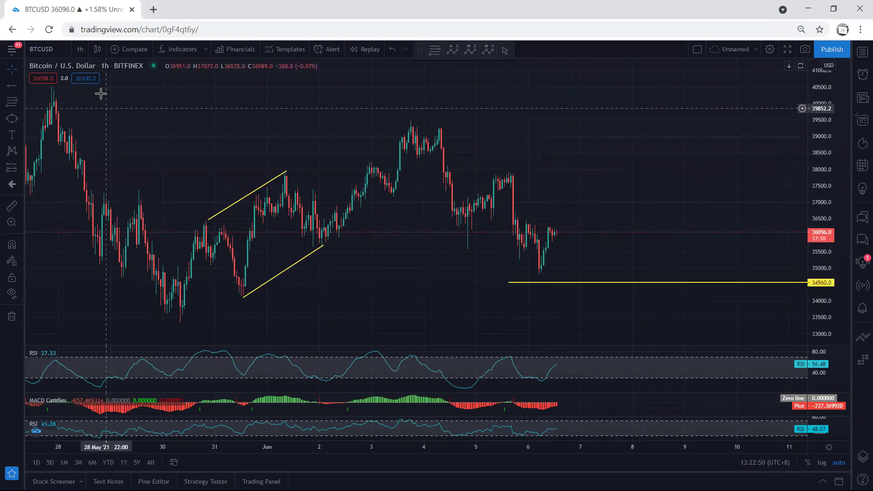
click(79, 51)
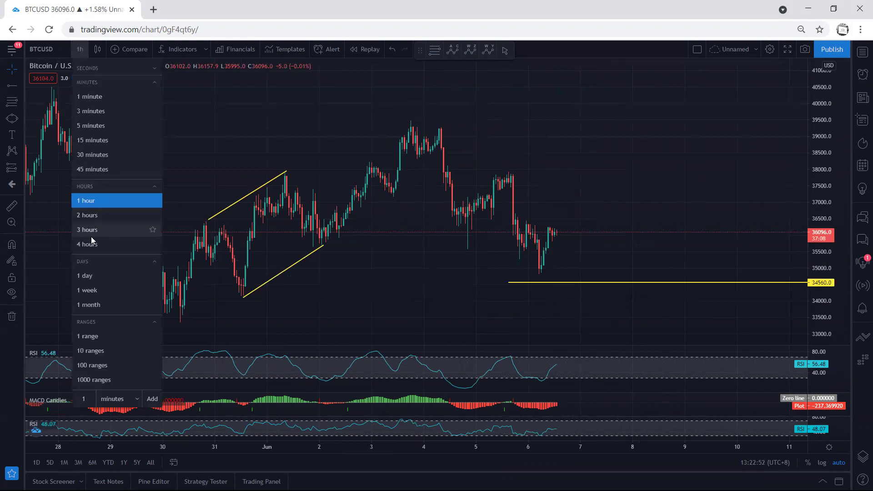
click(86, 276)
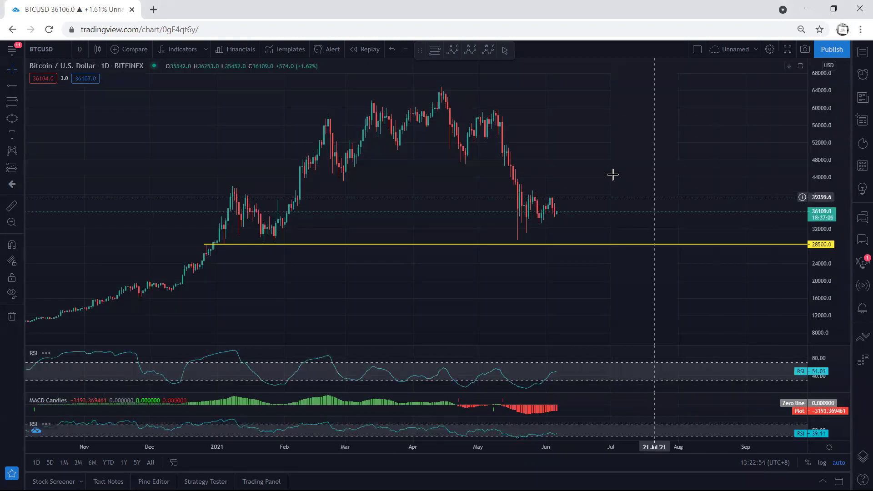
Mark the recent consolidation's highs and lows with an arrow falling below the 28500 line, and erase the marks.
drag(612, 173, 606, 195)
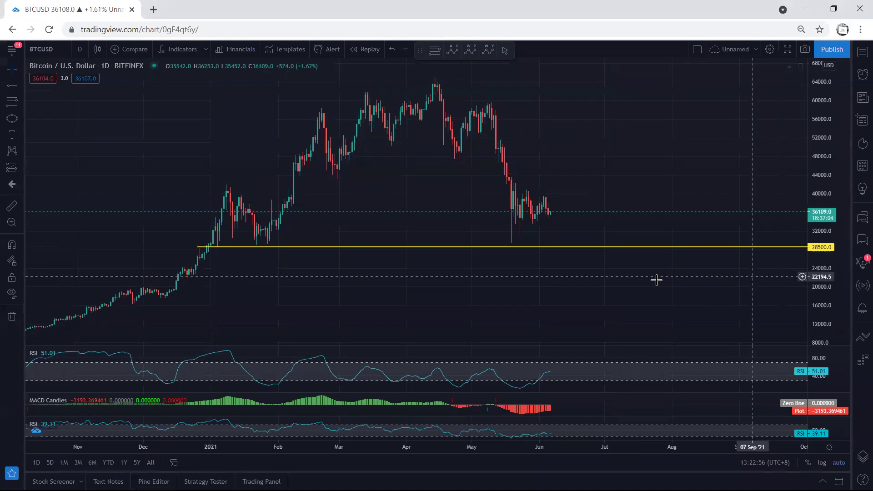
drag(572, 298, 571, 298)
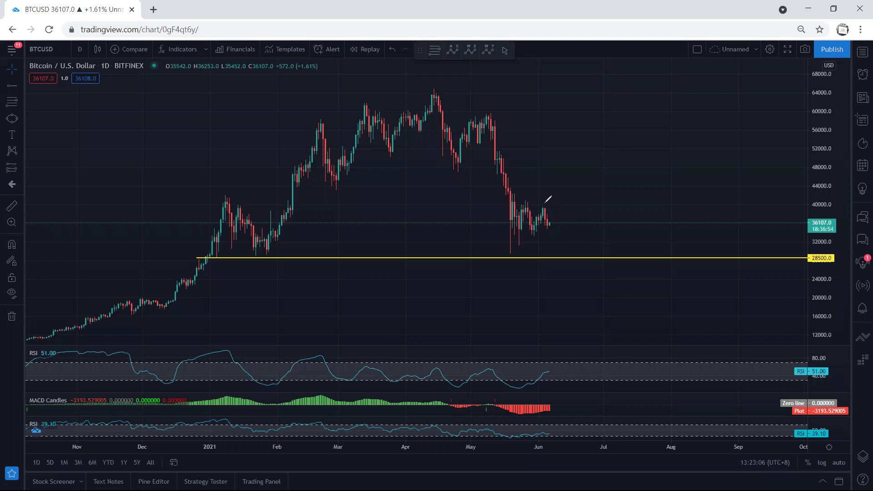
drag(525, 200, 544, 208)
drag(507, 241, 530, 237)
drag(544, 208, 566, 270)
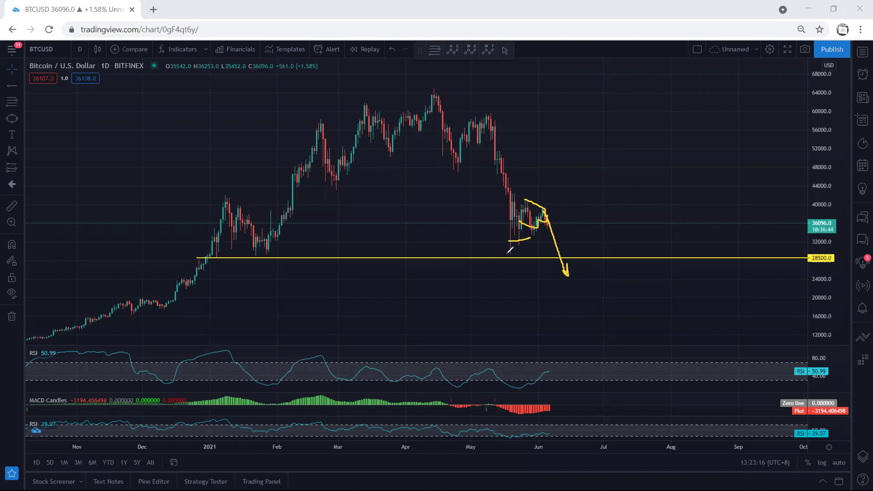
mouse_move(499, 286)
mouse_down()
mouse_move(522, 260)
mouse_move(521, 268)
mouse_up()
key(ctrl+shift+7)
Circle the recent consolidation, trace the May decline and its projected continuation below 28500, and erase the strokes.
mouse_move(518, 237)
mouse_down()
mouse_move(554, 208)
mouse_move(515, 223)
mouse_up()
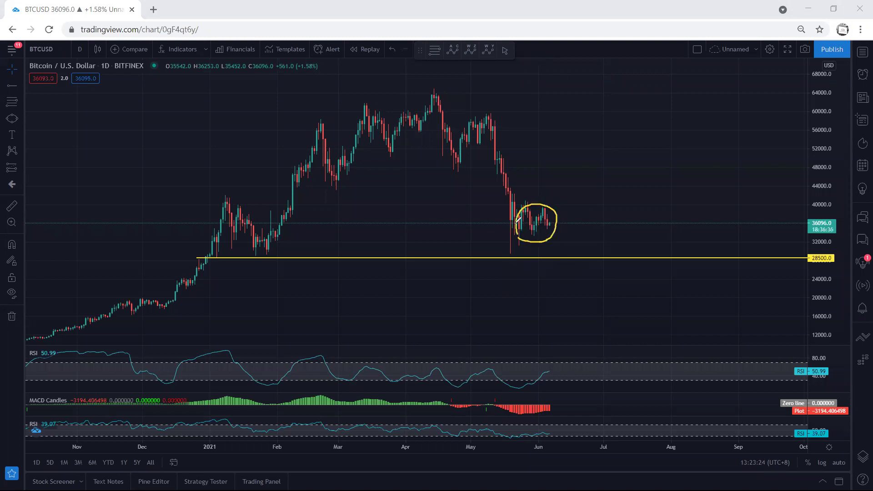
mouse_move(490, 124)
mouse_down()
mouse_move(507, 207)
mouse_move(574, 289)
mouse_up()
drag(497, 150, 512, 210)
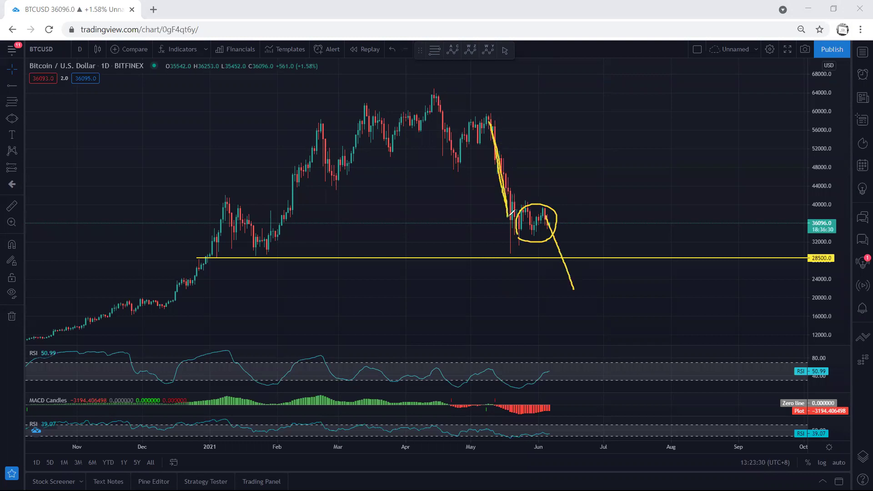
click(546, 63)
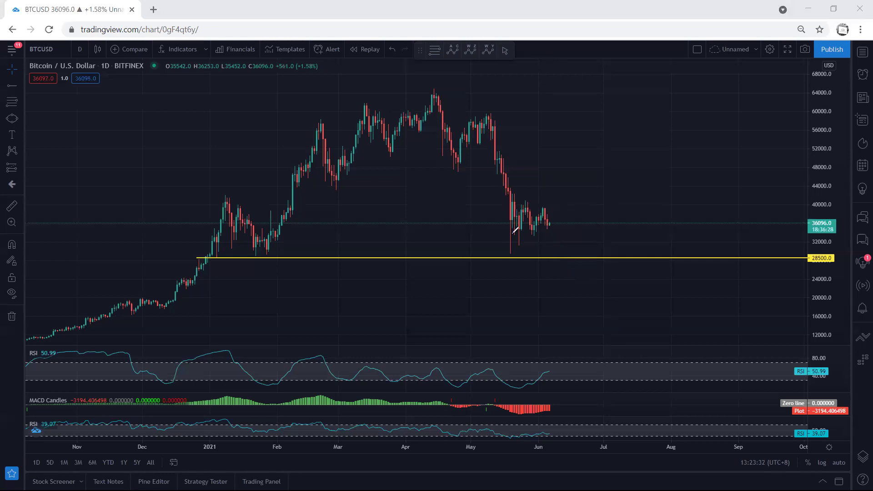
Trace the latest price swings with boundary strokes along their highs and lows, and erase them.
mouse_move(515, 245)
mouse_down()
mouse_move(523, 213)
mouse_move(550, 224)
mouse_move(530, 204)
mouse_move(543, 203)
mouse_up()
drag(529, 236, 551, 227)
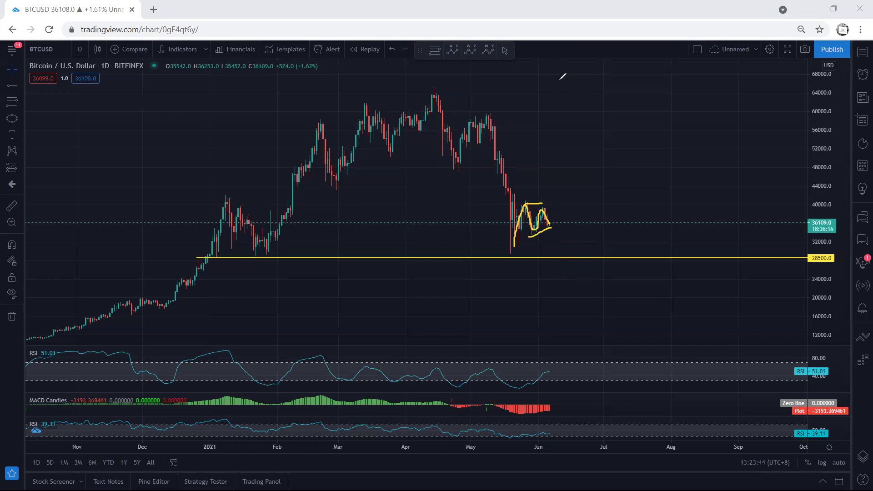
key(ctrl+shift+6)
Sketch marks around the consolidation and a projected dip to 28500 with a rebound to about 52000, and erase them.
drag(557, 200, 547, 227)
mouse_move(521, 202)
mouse_down()
mouse_move(541, 209)
mouse_move(574, 179)
mouse_move(606, 189)
mouse_move(603, 195)
mouse_up()
key(ctrl+shift+6)
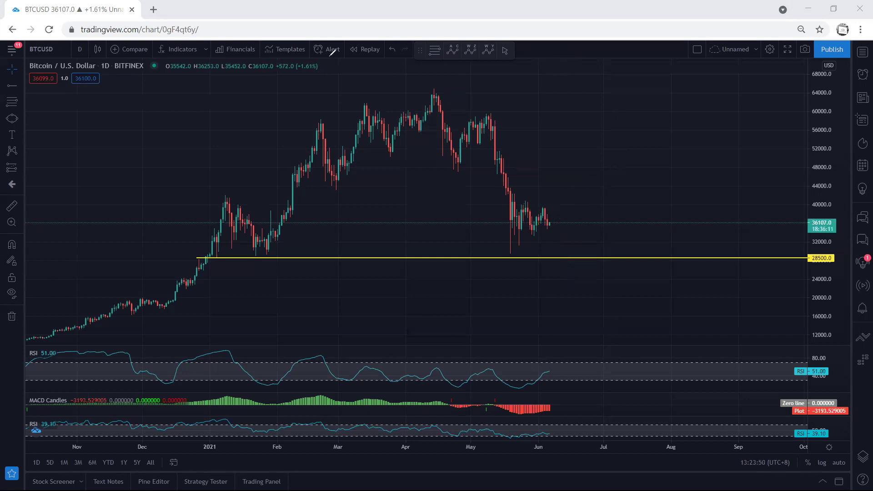
mouse_move(544, 210)
mouse_down()
mouse_move(550, 263)
mouse_move(588, 146)
mouse_up()
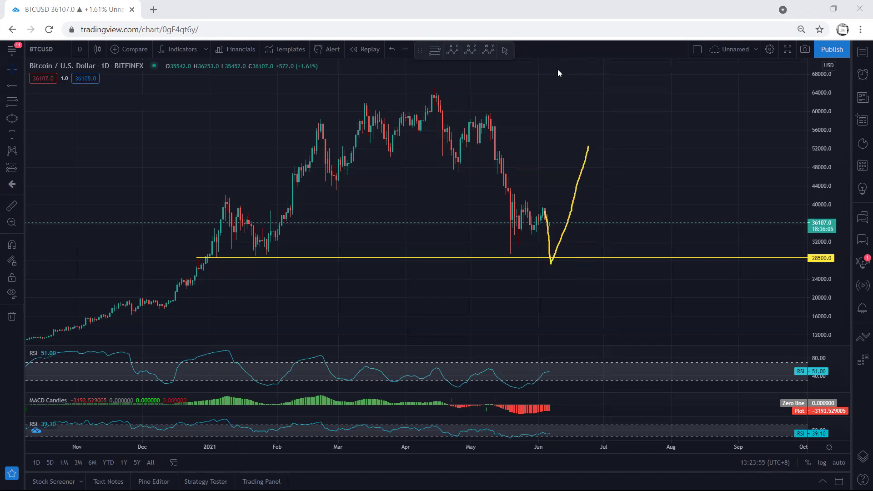
key(ctrl+z)
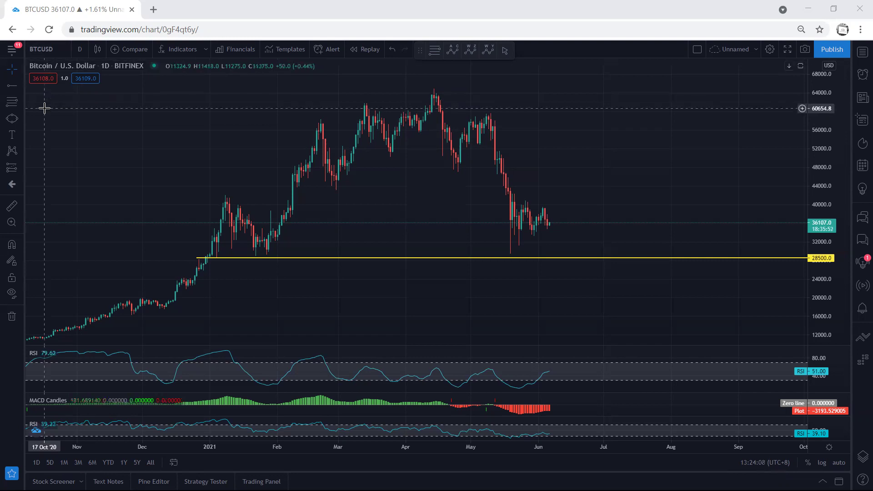
Switch the chart to the 4-hour interval with an enlarged view of the latest candles, and hide all drawings.
click(9, 294)
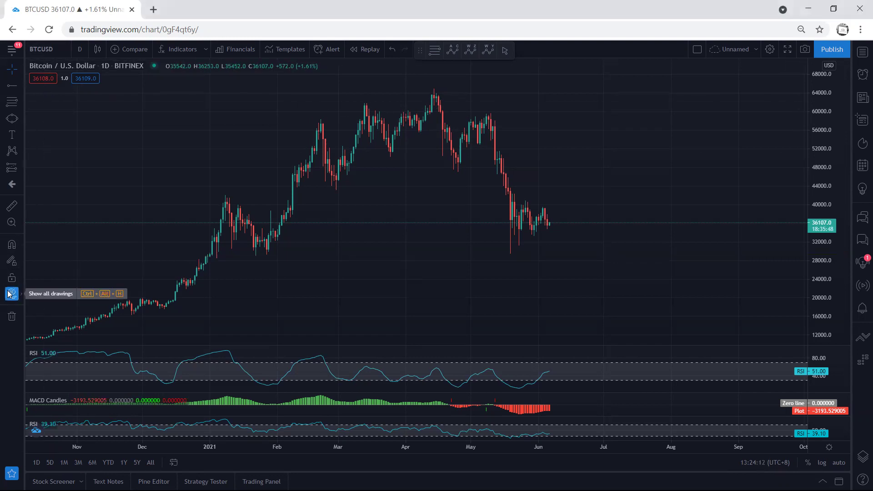
click(9, 294)
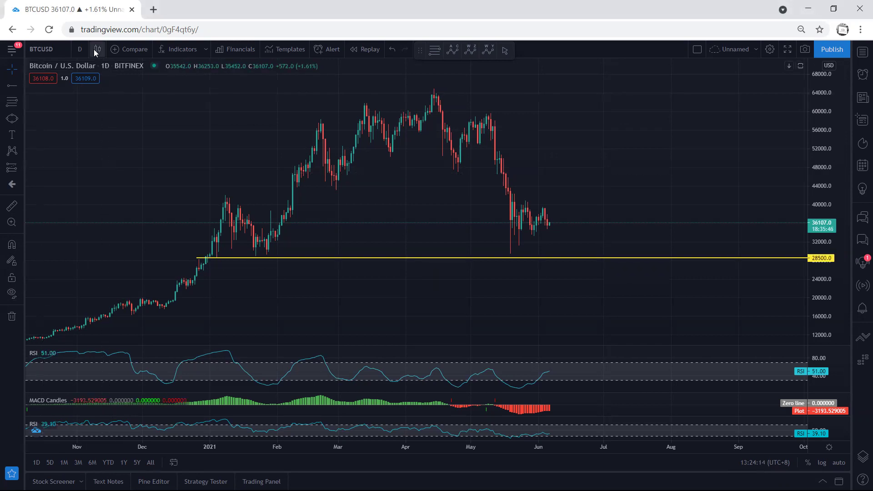
click(80, 47)
click(89, 242)
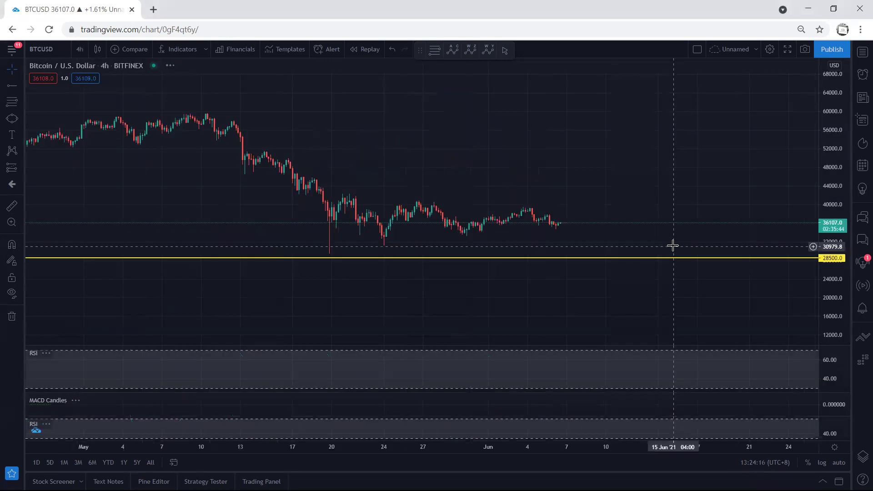
drag(825, 306, 824, 287)
drag(660, 193, 664, 131)
click(11, 291)
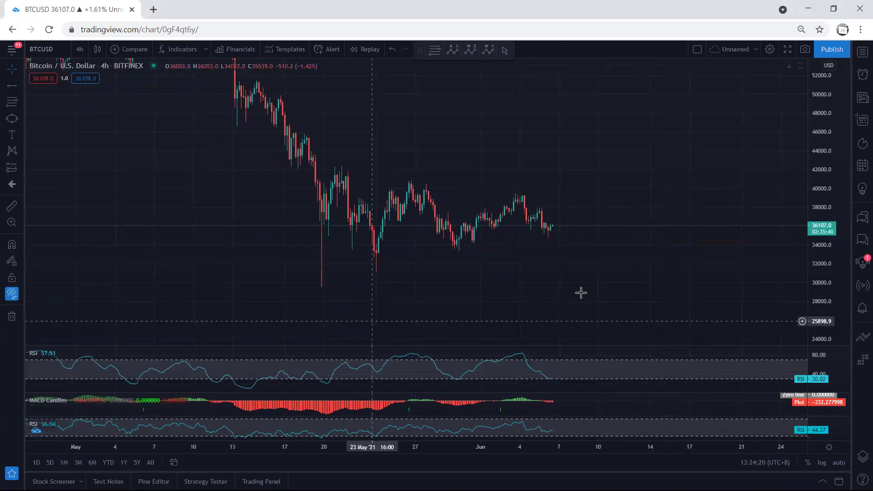
drag(515, 253, 503, 251)
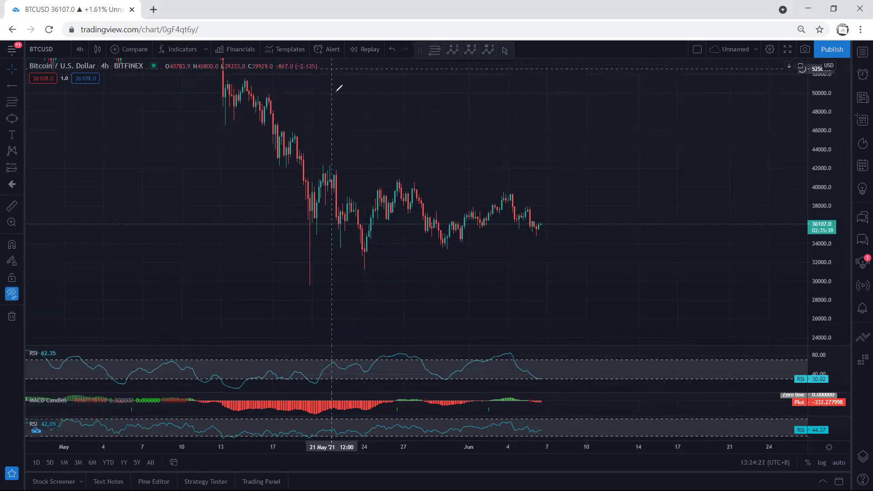
Trace the late-May and early-June declines on the 4-hour chart for comparison, and erase the strokes.
drag(511, 195, 534, 228)
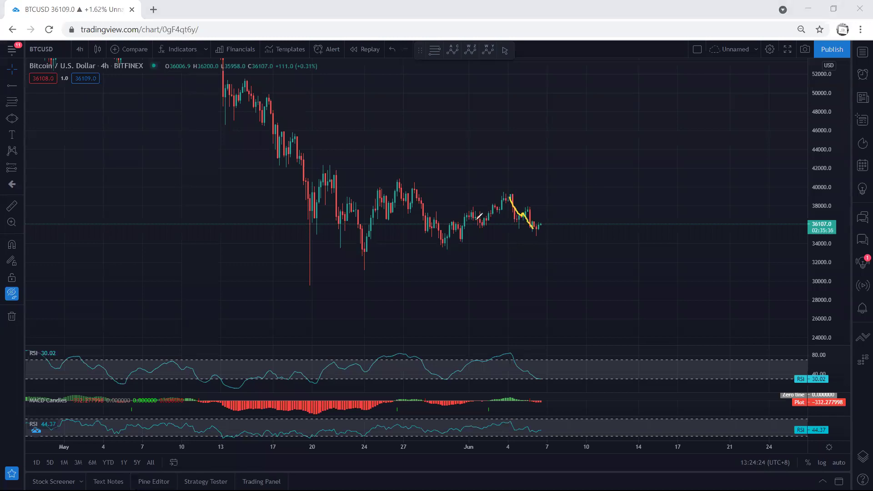
drag(404, 180, 438, 238)
drag(510, 195, 532, 232)
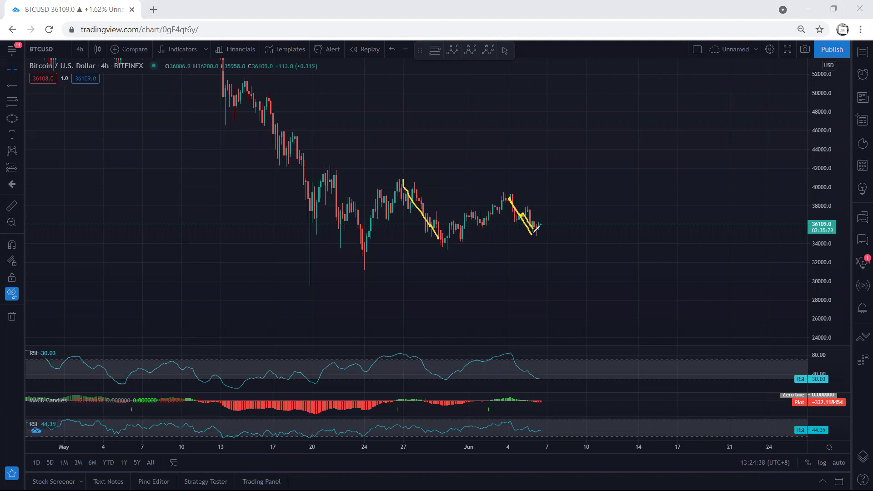
mouse_move(535, 231)
mouse_down()
mouse_move(544, 223)
mouse_move(546, 194)
mouse_move(512, 192)
mouse_up()
key(Escape)
Show all drawings, sketch the swings inside the triangle with upward and downward breakout arrows, and erase the sketch.
click(11, 294)
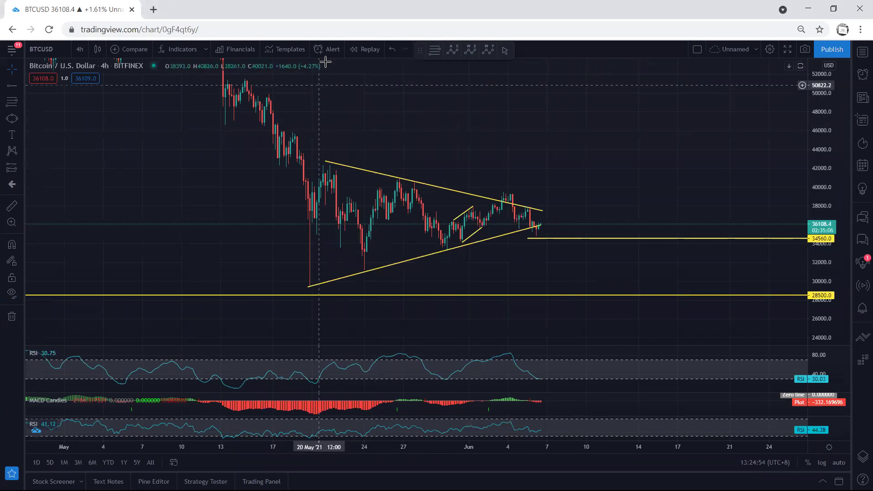
mouse_move(327, 179)
mouse_down()
mouse_move(384, 182)
mouse_move(471, 222)
mouse_move(514, 206)
mouse_move(527, 215)
mouse_move(544, 134)
mouse_up()
mouse_move(532, 223)
mouse_down()
mouse_move(554, 271)
mouse_move(545, 276)
mouse_up()
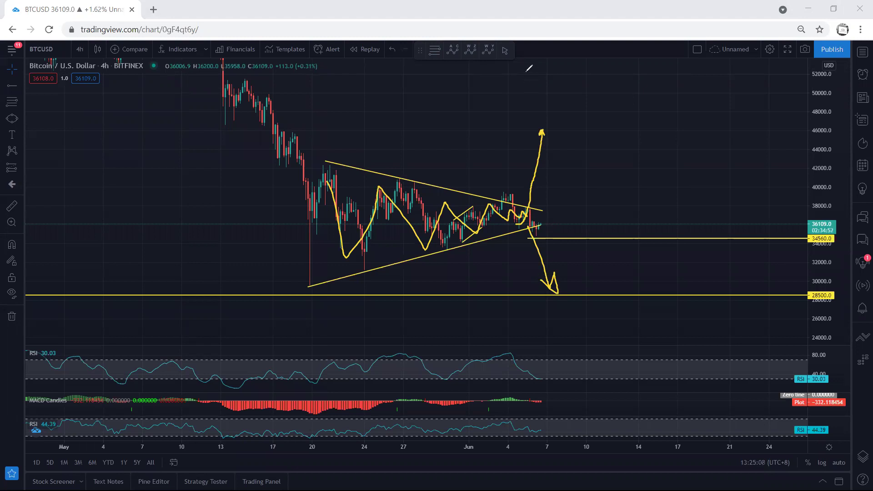
key(Delete)
Sketch arrows pointing at the triangle's upper and lower trendlines, circle the whole pattern, and erase the marks.
drag(432, 142, 427, 179)
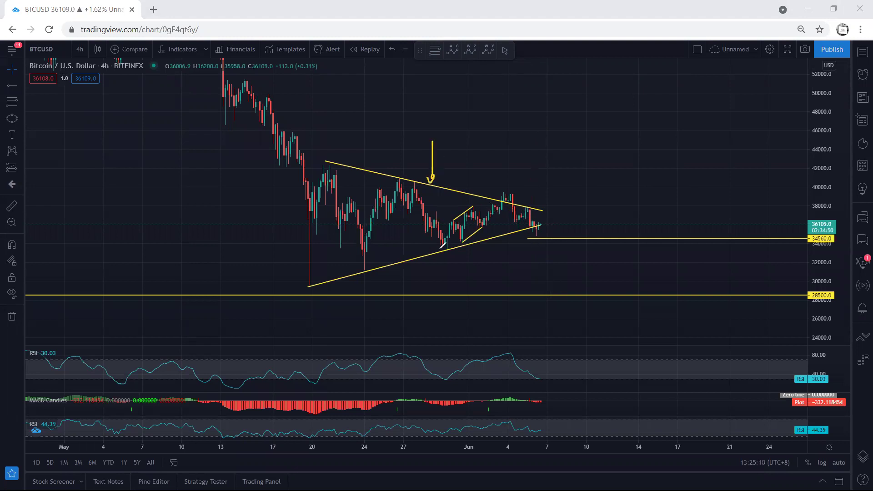
mouse_move(431, 287)
mouse_down()
mouse_move(434, 249)
mouse_move(432, 269)
mouse_move(441, 251)
mouse_up()
mouse_move(309, 164)
mouse_down()
mouse_move(562, 157)
mouse_move(313, 323)
mouse_move(309, 168)
mouse_up()
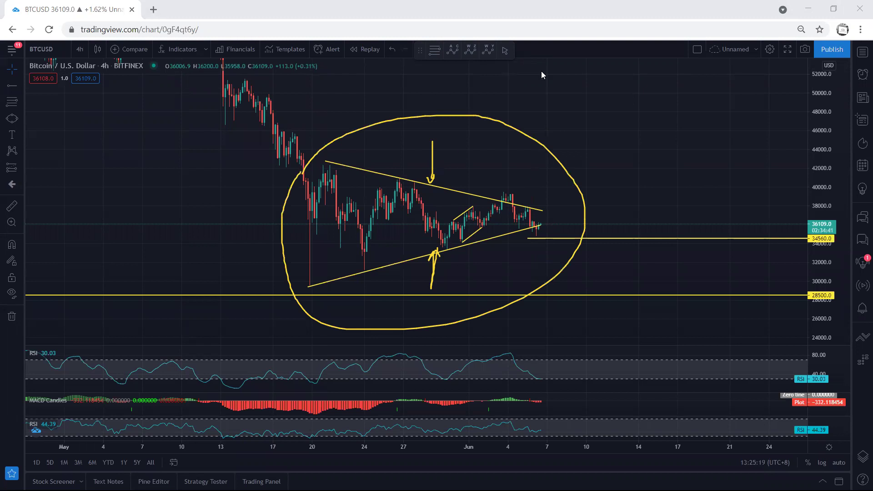
key(Escape)
Hide all drawings and trace the early-June and late-May declines with freehand strokes on the 4-hour chart.
click(11, 294)
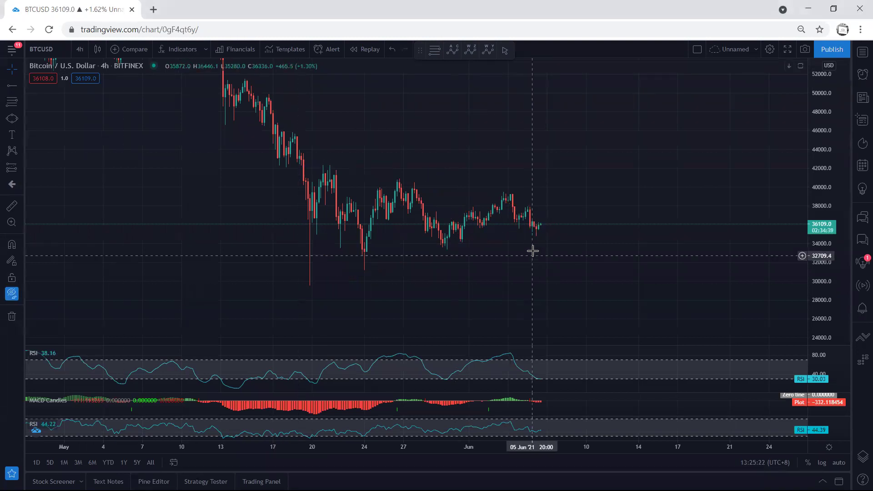
drag(503, 194, 533, 237)
drag(406, 183, 441, 240)
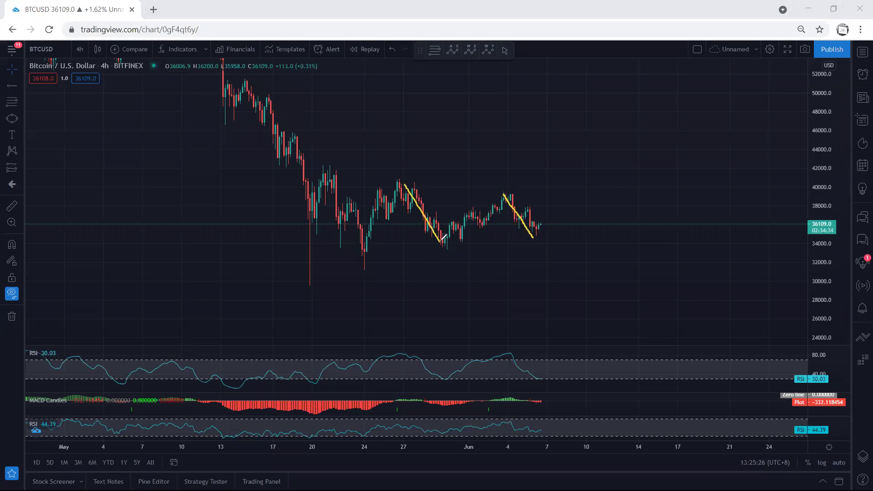
Connect the two declines' tops and bottoms, sketch a rebound curve and trace the May 24–26 rise, and erase the strokes.
drag(400, 183, 499, 189)
mouse_move(440, 249)
mouse_down()
mouse_move(538, 237)
mouse_move(558, 180)
mouse_up()
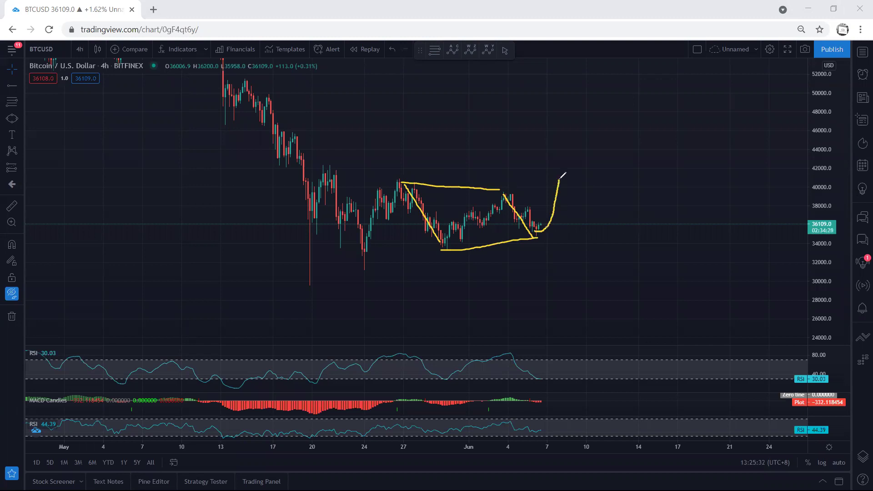
drag(356, 281, 394, 193)
key(Escape)
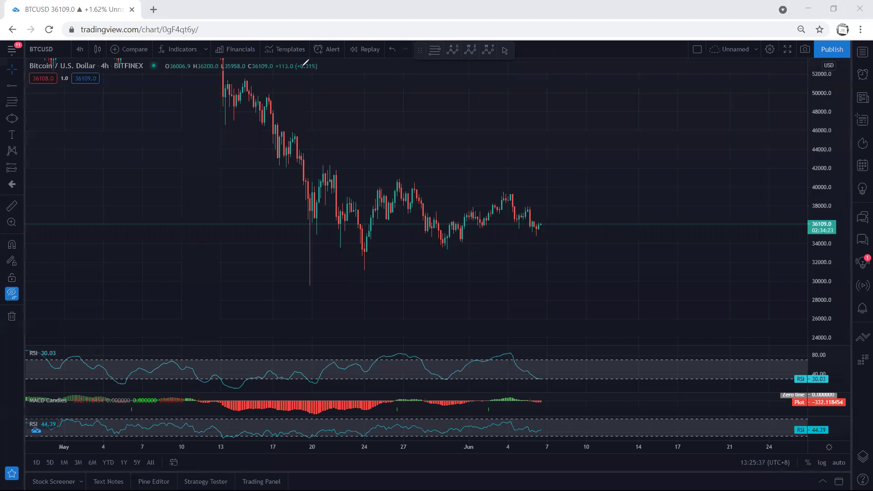
Show all drawings again, switch the chart to the 1-hour interval, and fit the price scale to the visible candles.
click(15, 296)
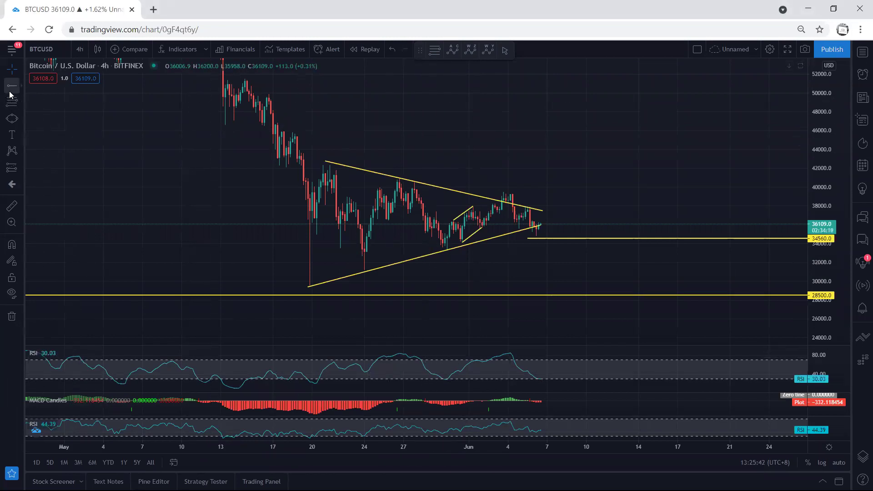
click(81, 49)
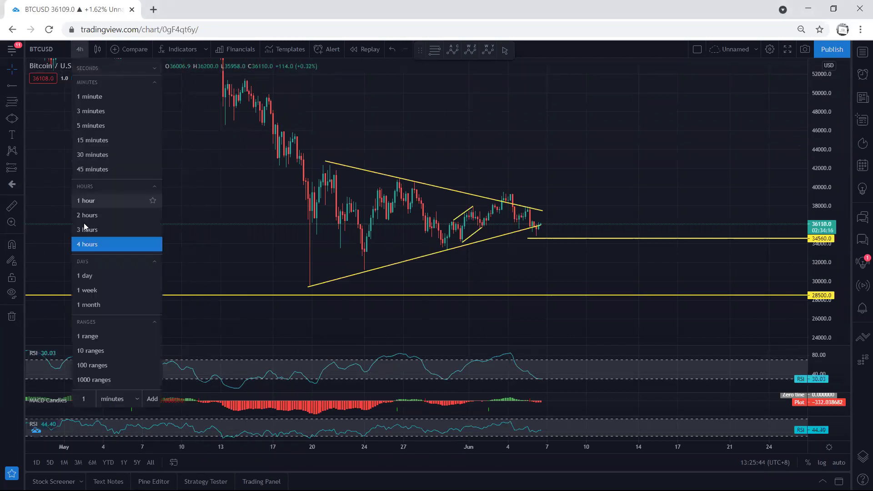
click(85, 200)
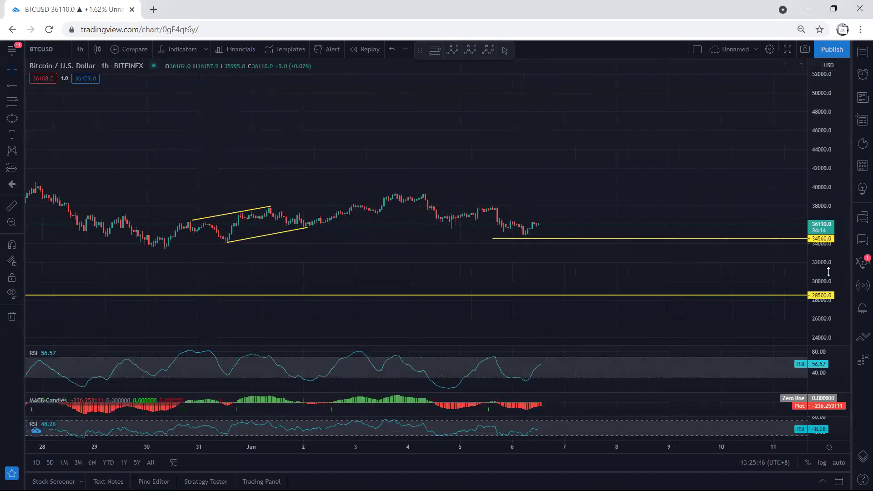
double_click(825, 270)
drag(602, 265, 593, 251)
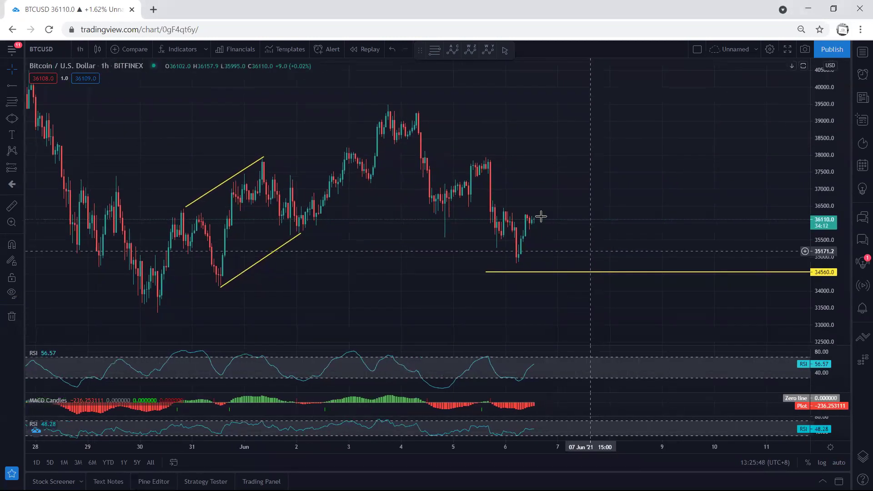
Sketch a small flag at the latest price with upward breakout arrows, mark the June 5 high, and erase the sketch.
mouse_move(524, 215)
mouse_down()
mouse_move(542, 226)
mouse_move(532, 215)
mouse_move(549, 219)
mouse_move(548, 228)
mouse_move(566, 190)
mouse_up()
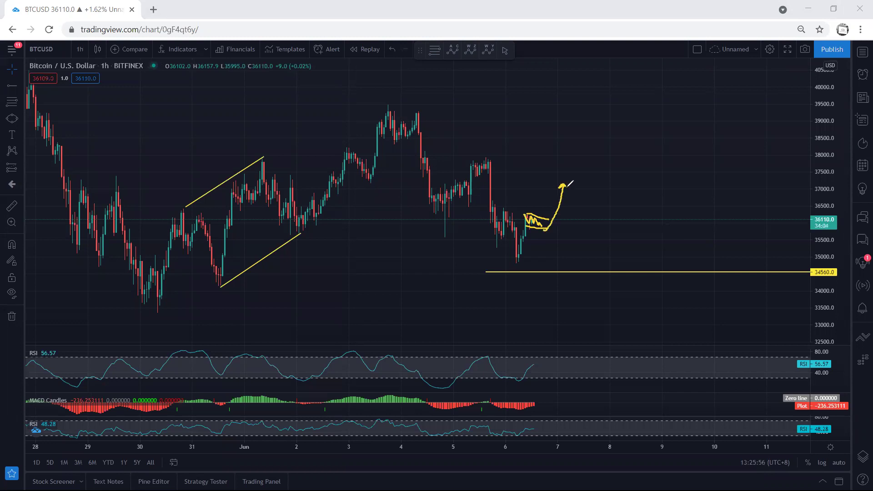
drag(475, 156, 500, 156)
mouse_move(546, 224)
mouse_down()
mouse_move(566, 156)
mouse_move(568, 165)
mouse_up()
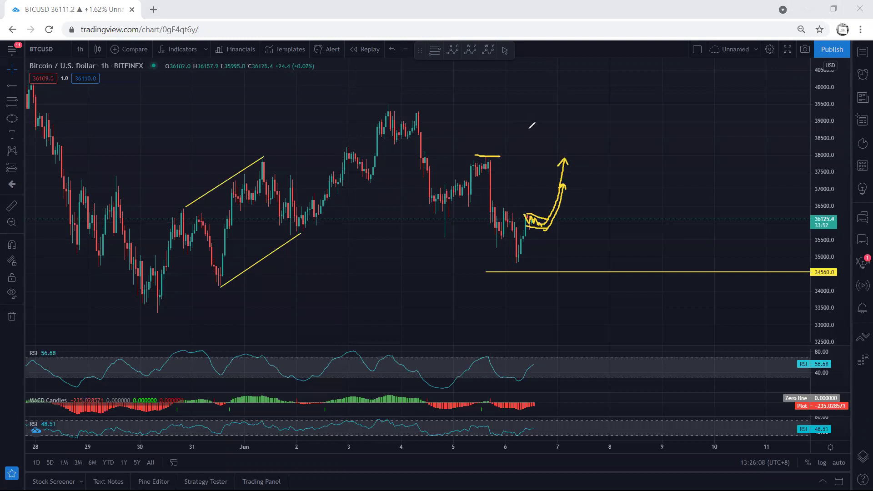
drag(566, 185, 574, 103)
key(ctrl+shift+7)
Sketch a zigzag rebound toward descending resistance with a drop below the 34560 line, outline the surrounding pattern, and erase the sketch.
drag(526, 215, 567, 169)
drag(496, 157, 556, 165)
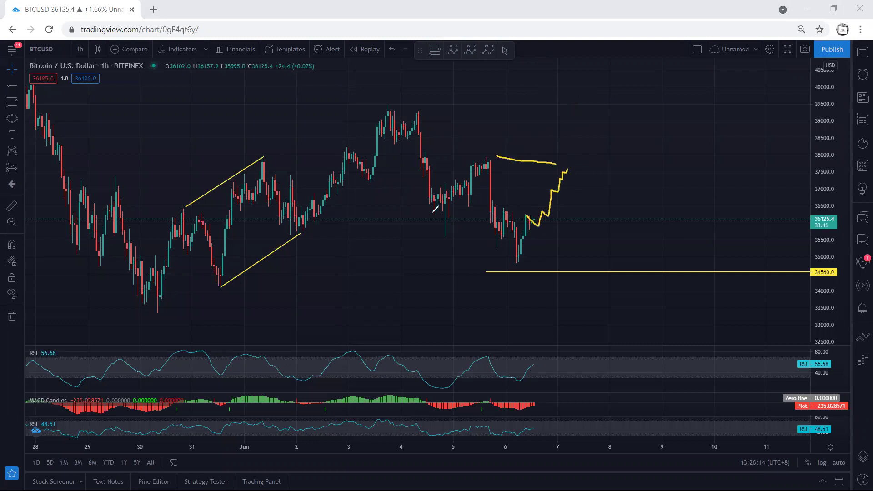
mouse_move(434, 209)
mouse_down()
mouse_move(465, 224)
mouse_move(512, 268)
mouse_up()
mouse_move(399, 116)
mouse_down()
mouse_move(423, 190)
mouse_move(547, 181)
mouse_move(609, 260)
mouse_move(595, 287)
mouse_up()
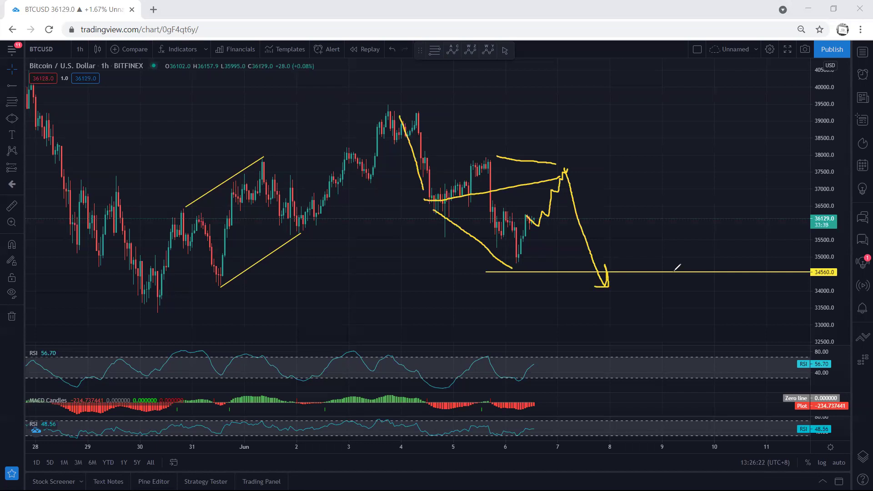
mouse_move(647, 170)
mouse_down()
mouse_move(594, 193)
mouse_move(590, 204)
mouse_up()
key(ctrl+shift+7)
Sketch two upward paths from the recent June 6 candles, erasing each one.
drag(524, 240, 560, 122)
key(e)
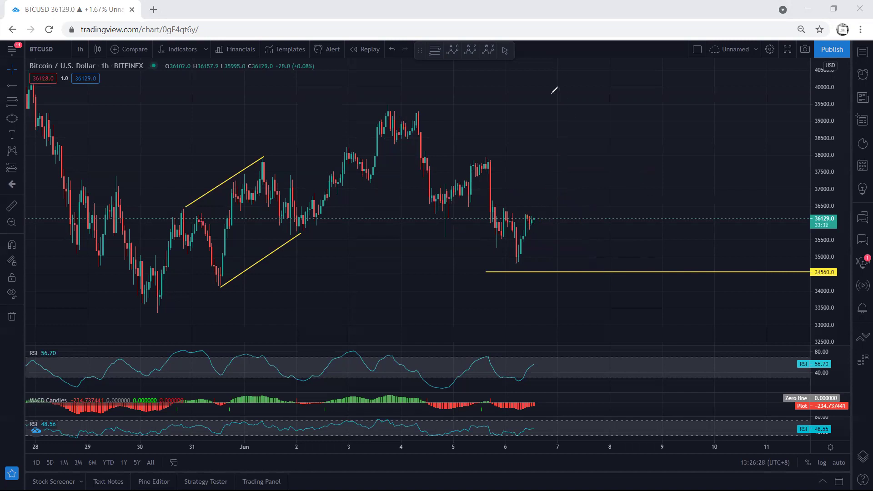
mouse_move(527, 215)
mouse_down()
mouse_move(550, 210)
mouse_move(533, 226)
mouse_move(564, 171)
mouse_up()
key(e)
Underline the June 4 and June 6 lows, compare them in the enlarged MACD and RSI panes, and erase the underlines.
drag(514, 262, 529, 264)
drag(420, 217, 456, 217)
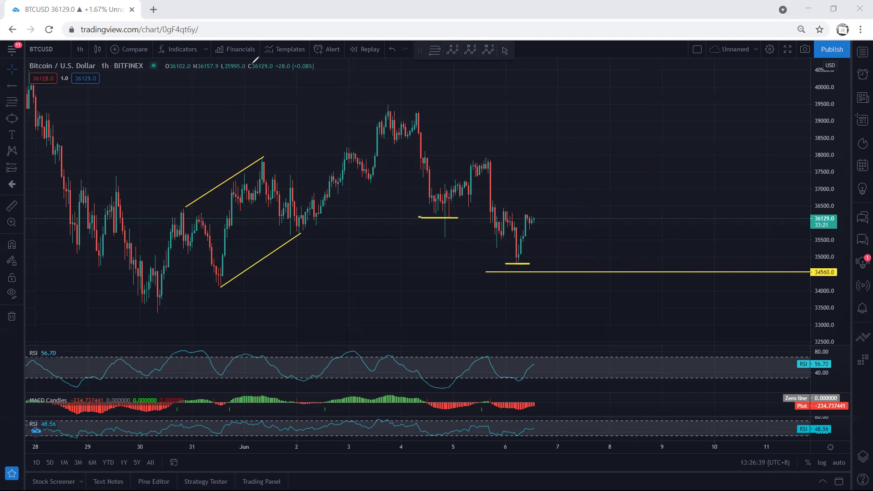
double_click(555, 401)
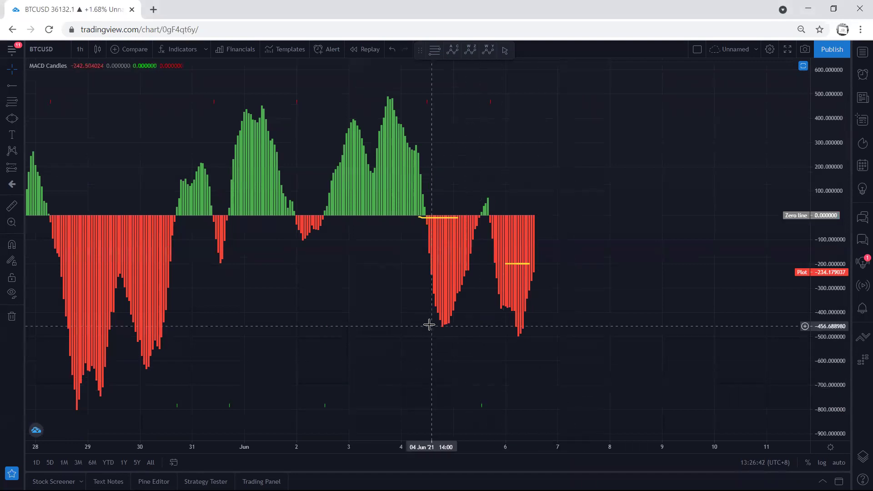
double_click(486, 186)
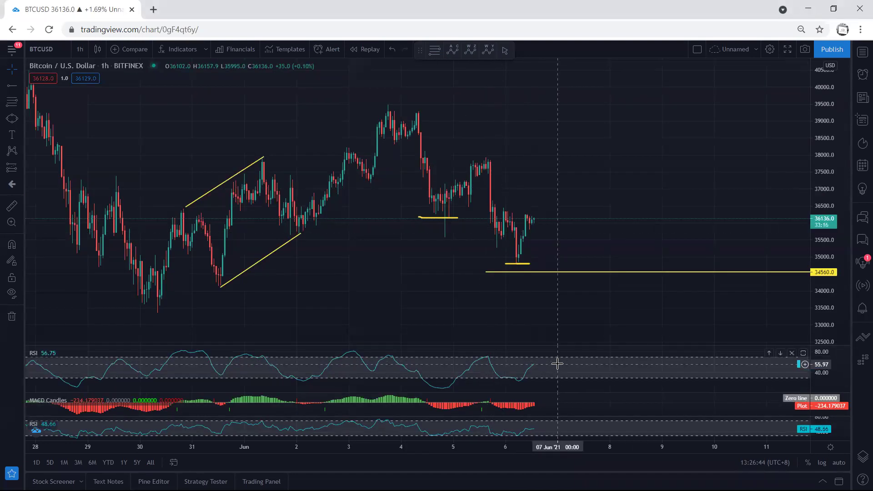
double_click(554, 362)
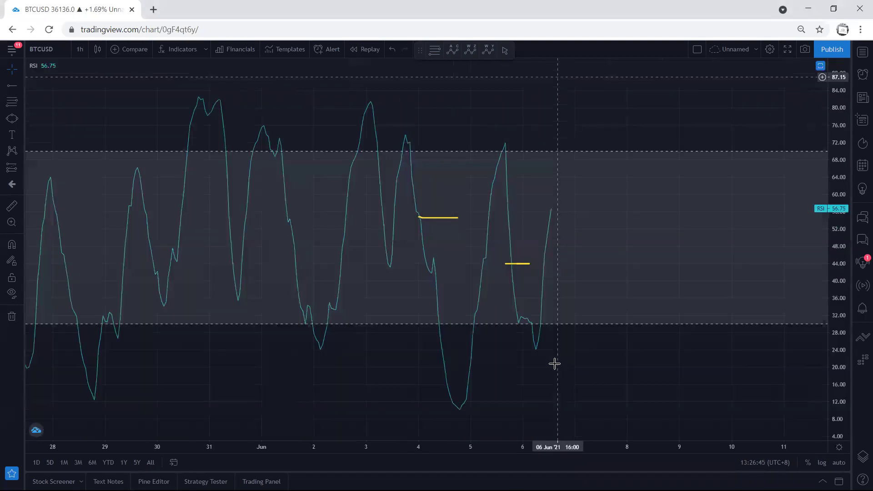
double_click(519, 364)
double_click(548, 399)
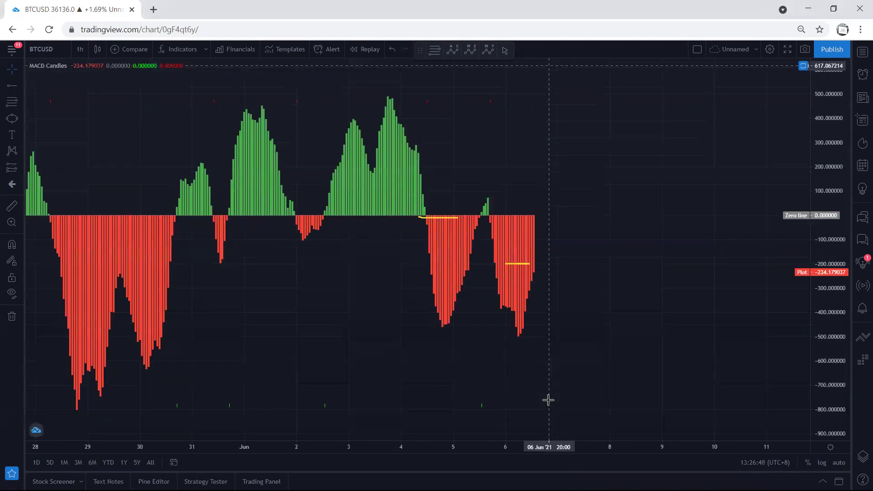
double_click(502, 337)
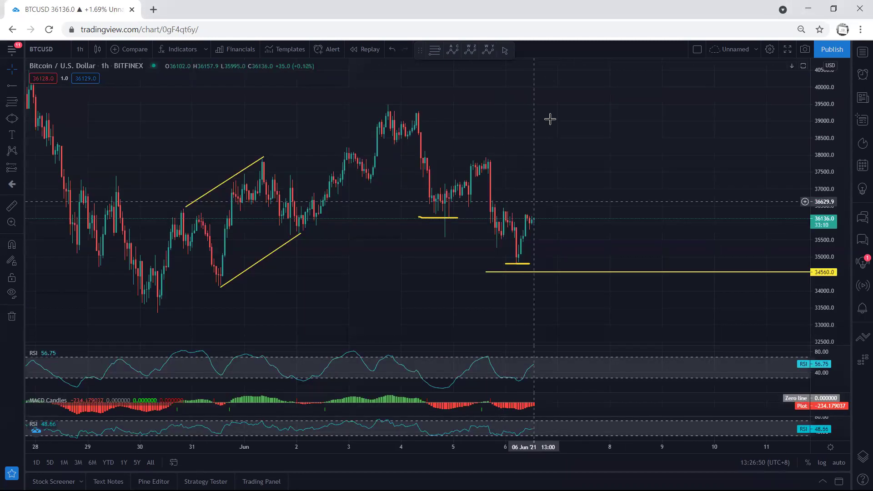
key(ctrl+z)
key(ctrl+z)
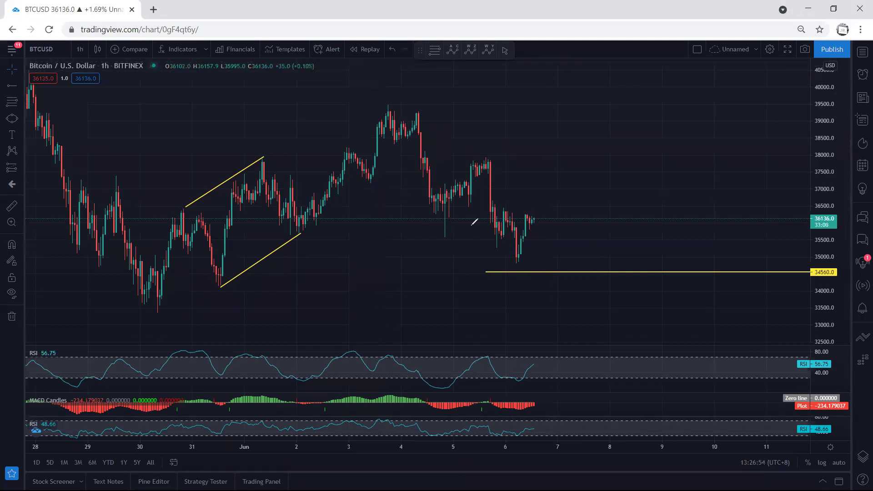
Mark the June 4 low and trace the June 5–6 decline, compare them in the enlarged MACD pane, and erase the marks.
drag(430, 235, 438, 236)
drag(496, 217, 516, 254)
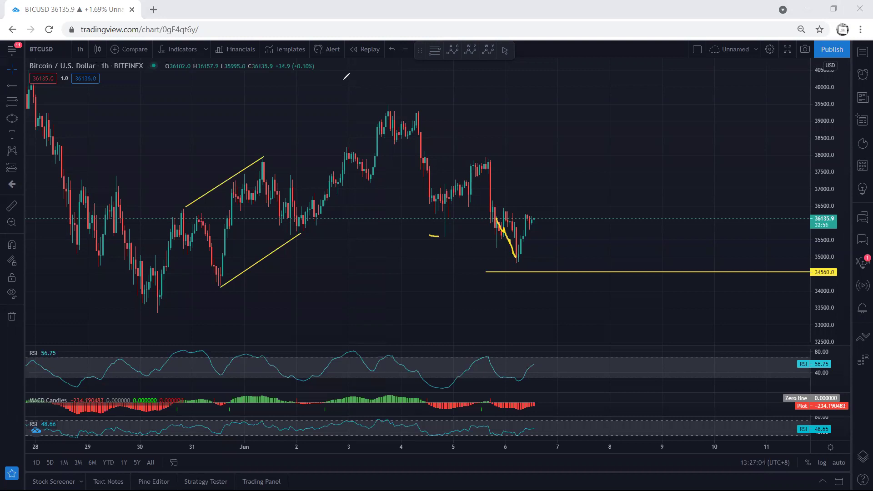
double_click(563, 405)
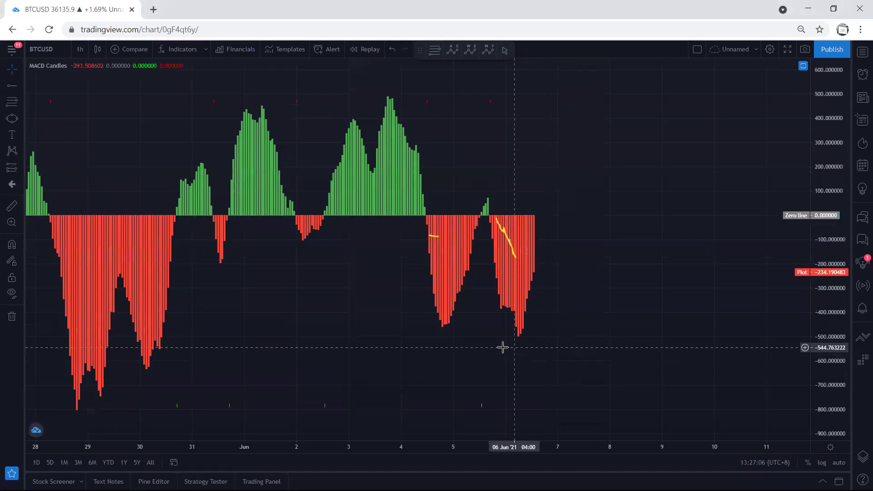
double_click(477, 337)
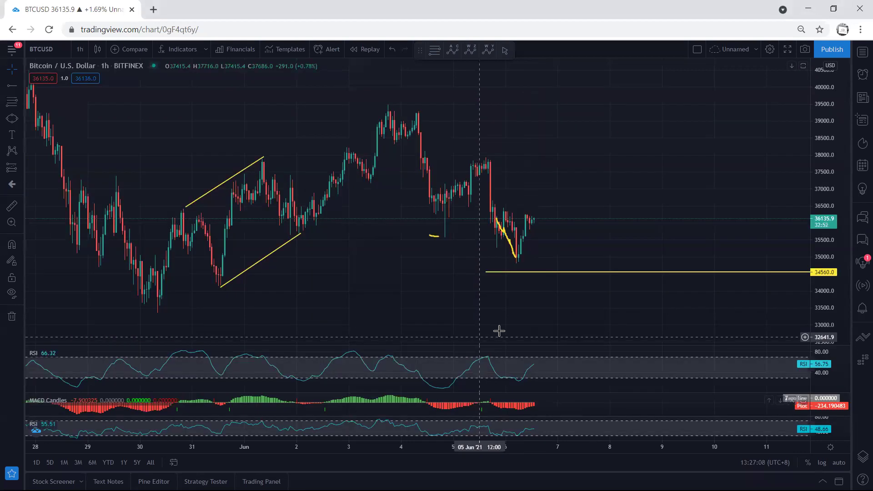
key(ctrl+z)
key(ctrl+z)
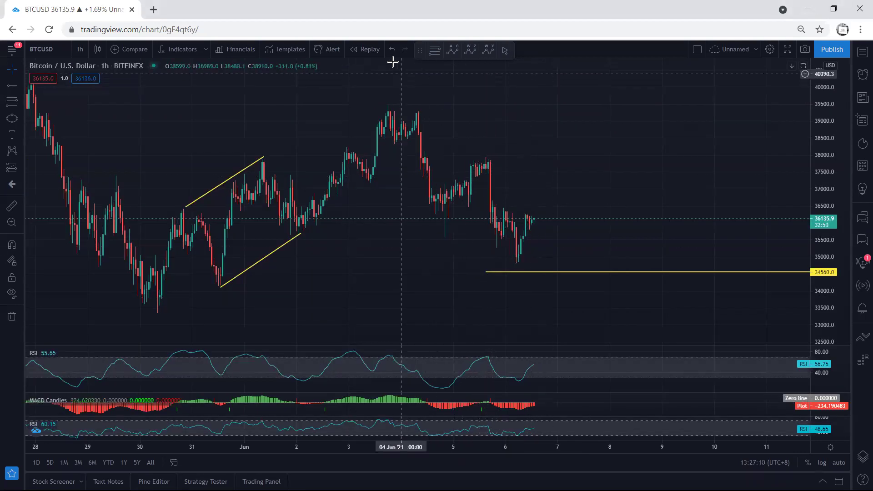
Trace the two legs of the June 5–6 decline and the bounce between them, and erase the strokes.
drag(493, 207, 501, 243)
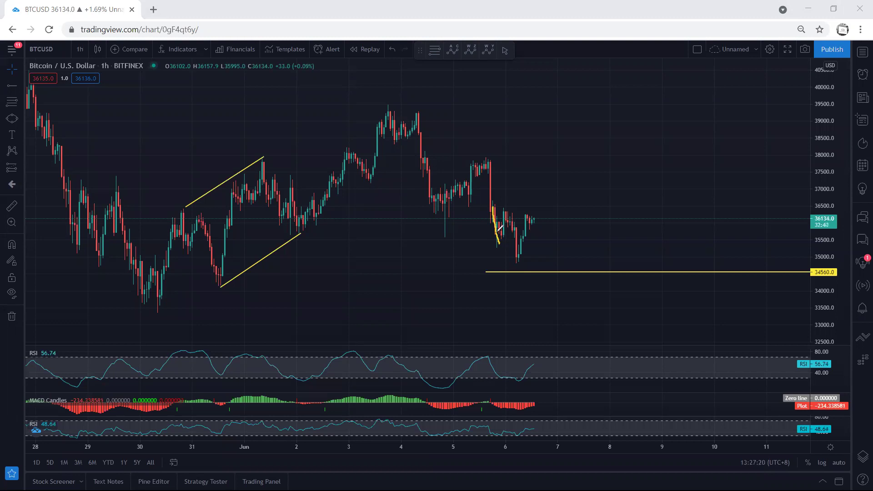
mouse_move(498, 230)
mouse_down()
mouse_move(510, 218)
mouse_move(523, 262)
mouse_up()
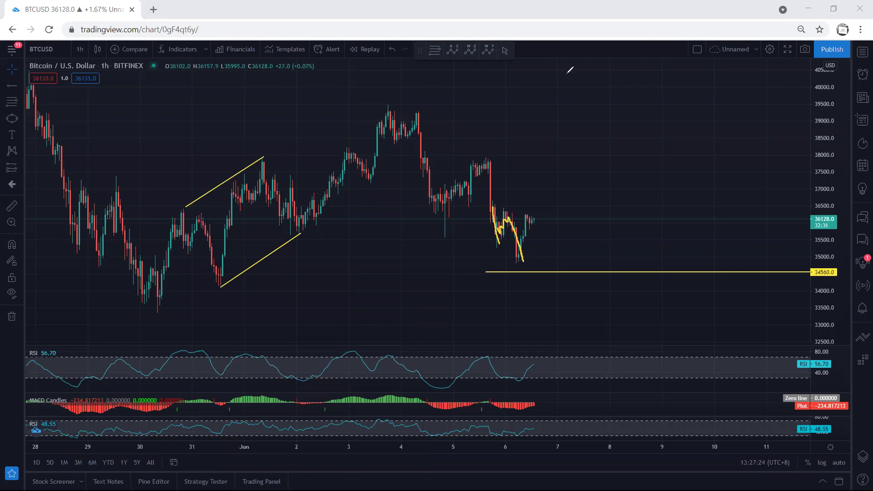
key(ctrl+z)
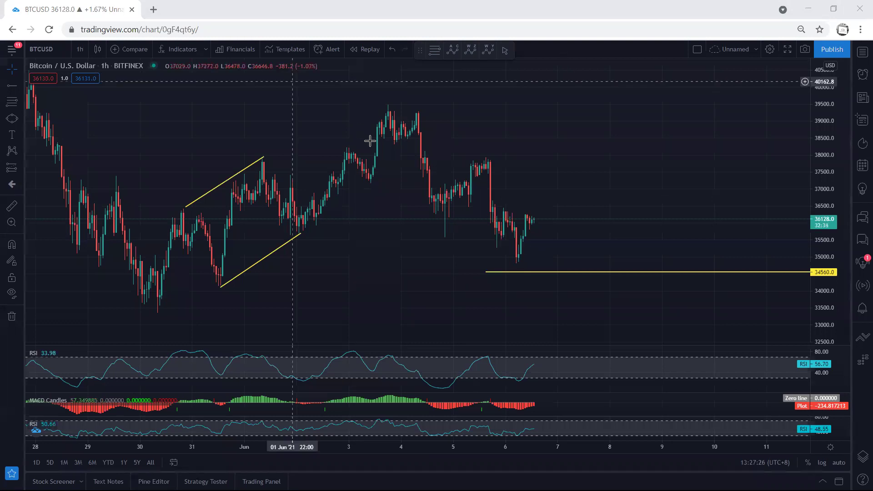
Examine the enlarged RSI and MACD panes for momentum at the June 4 and June 6 lows, and restore the price chart.
double_click(575, 364)
double_click(565, 348)
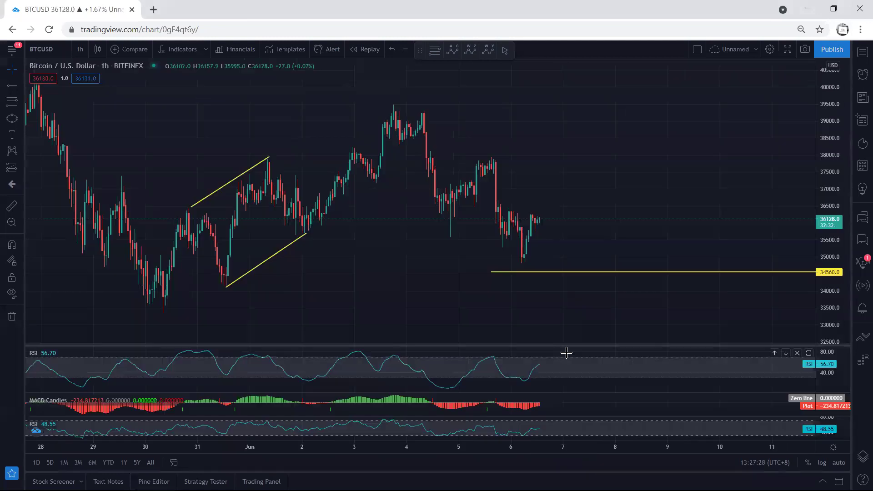
double_click(558, 404)
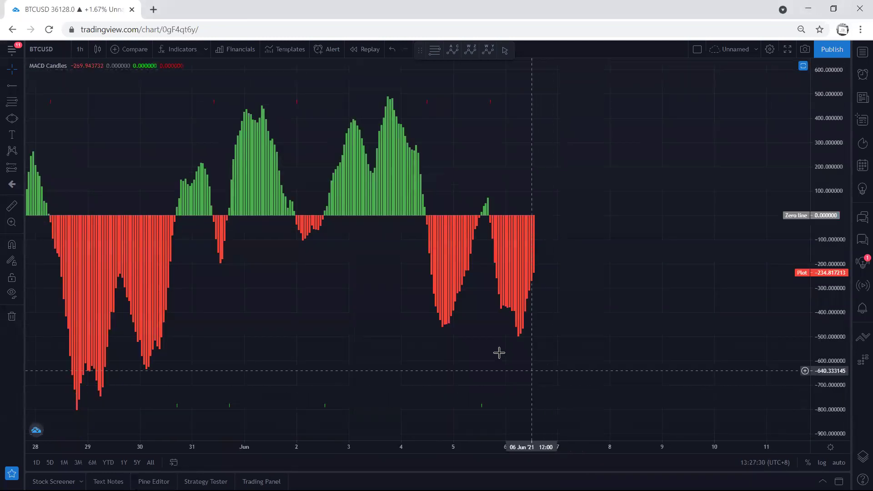
double_click(470, 342)
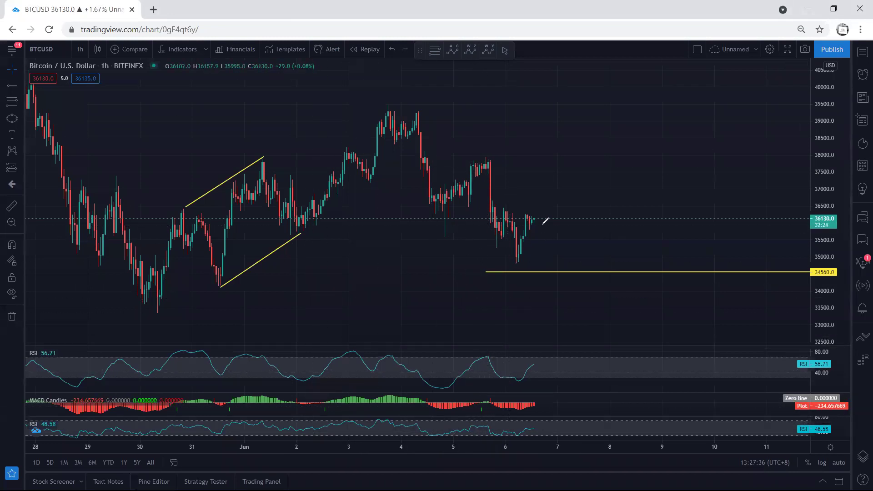
Sketch a small flag with a rebound path, and a zigzag rebound followed by a drop below the 34560 line, erasing each.
drag(525, 212, 533, 212)
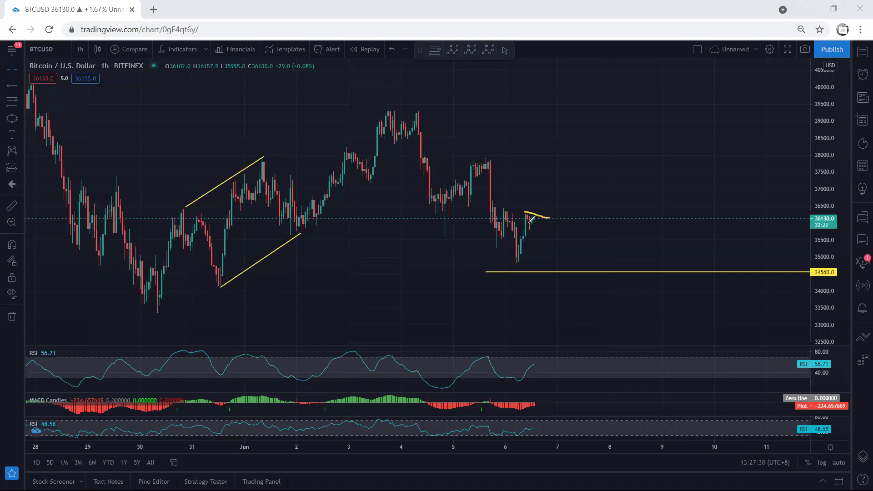
drag(524, 223, 541, 229)
mouse_move(525, 215)
mouse_down()
mouse_move(532, 220)
mouse_move(557, 199)
mouse_move(563, 172)
mouse_up()
click(558, 56)
mouse_move(530, 222)
mouse_down()
mouse_move(558, 173)
mouse_move(586, 278)
mouse_up()
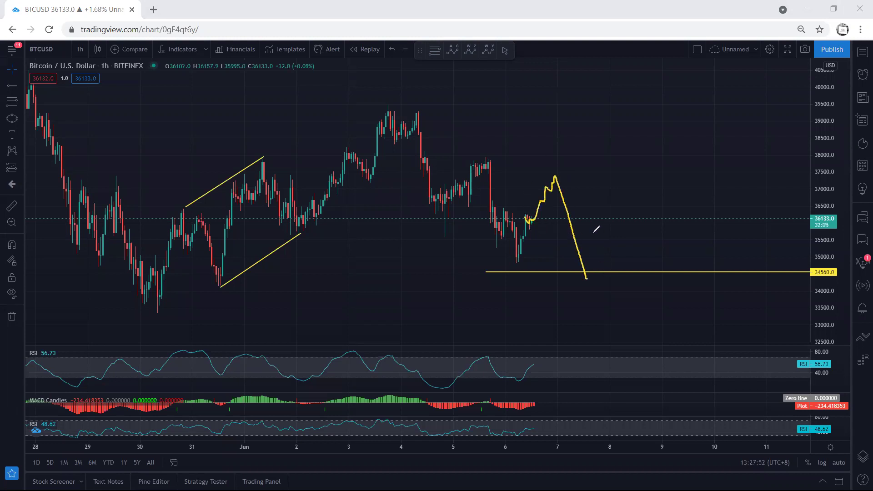
key(ctrl+z)
Sketch a flag with upward breakout paths inside a descending channel over the June 4–6 swings, and erase the sketch.
mouse_move(523, 213)
mouse_down()
mouse_move(540, 224)
mouse_move(553, 179)
mouse_up()
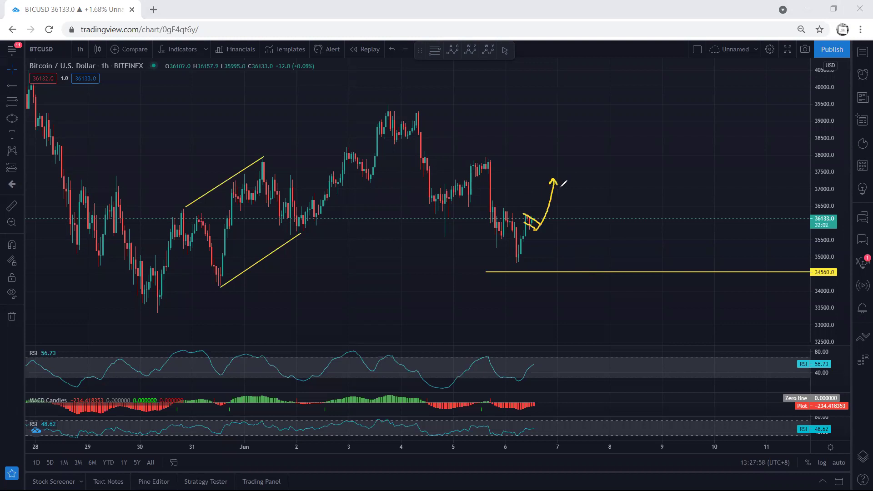
drag(538, 223, 556, 190)
drag(487, 157, 544, 182)
drag(435, 211, 509, 265)
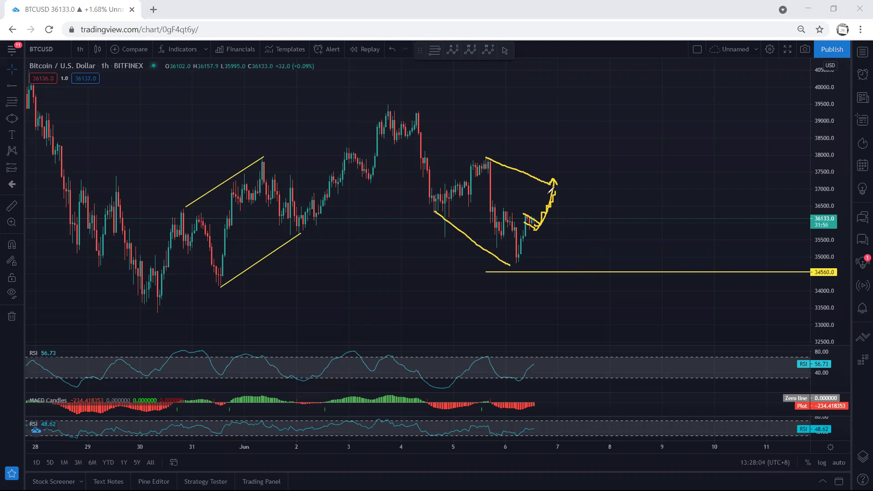
key(e)
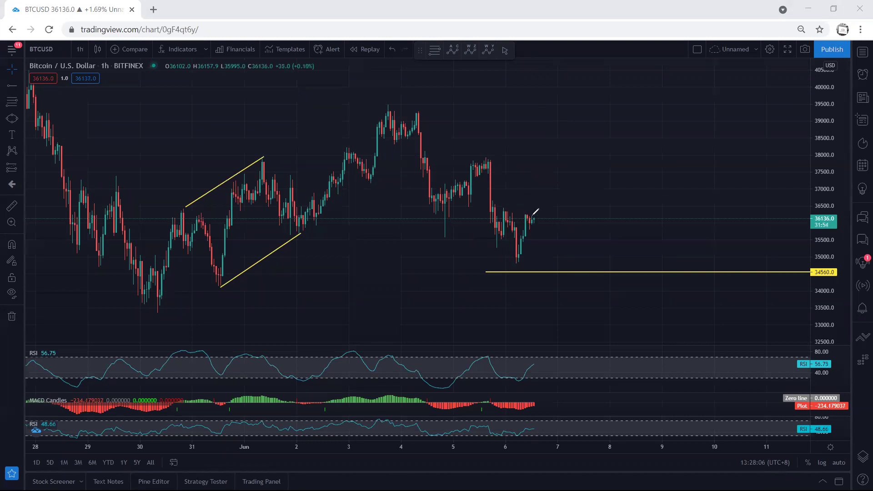
Sketch and erase a short pullback at the latest price, and switch the chart to the 15-minute interval.
mouse_move(528, 214)
mouse_down()
mouse_move(545, 218)
mouse_move(541, 226)
mouse_up()
key(e)
click(80, 49)
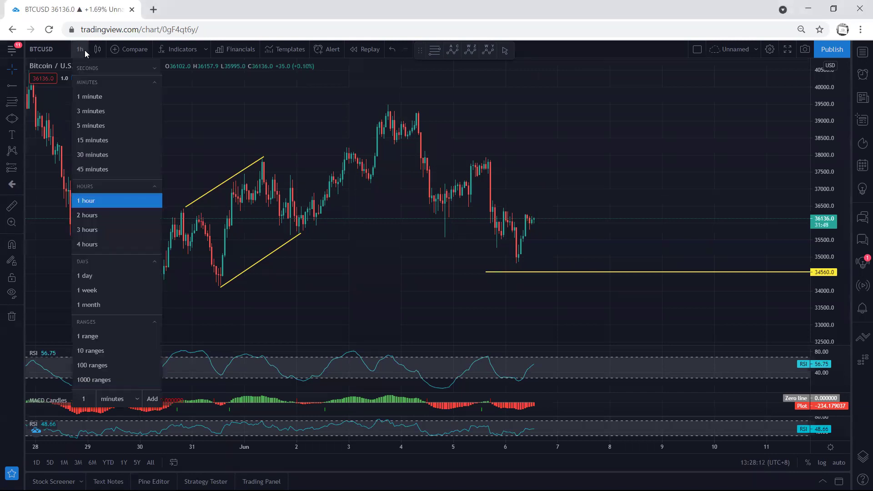
click(88, 141)
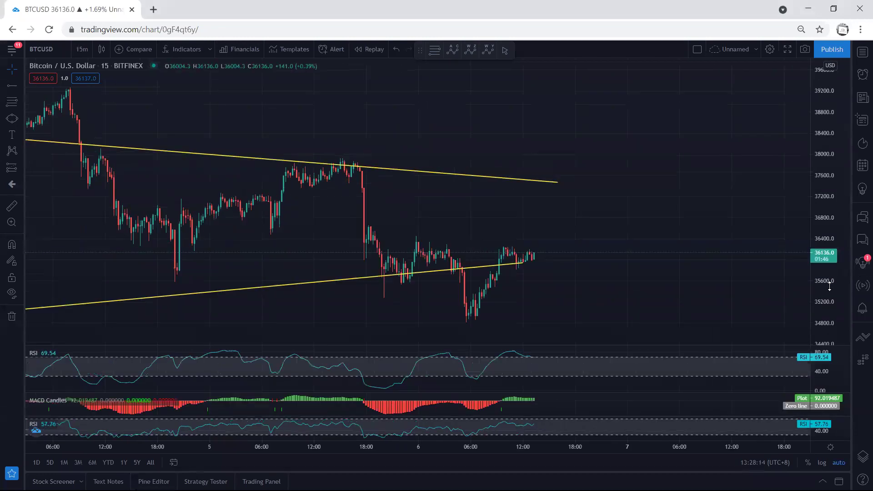
Examine the MACD Candles and RSI panes enlarged on the 15-minute chart, and restore the price chart.
drag(732, 227, 732, 227)
drag(567, 300, 576, 300)
double_click(605, 397)
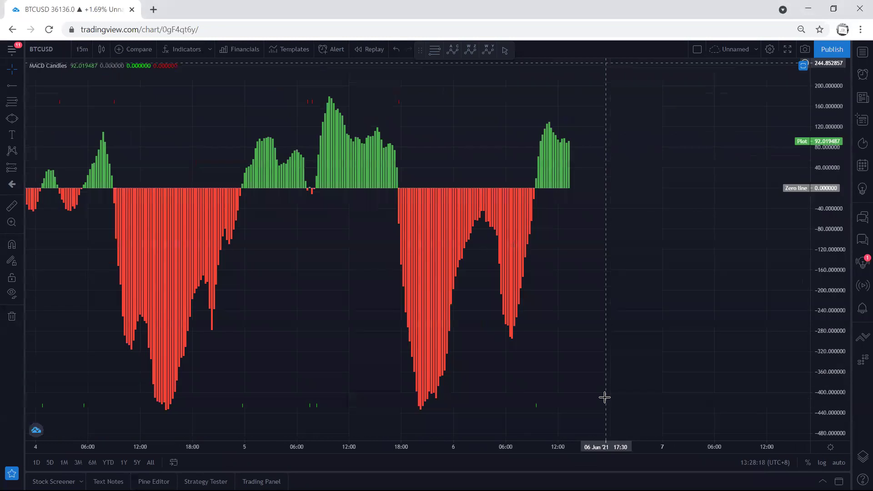
double_click(514, 392)
double_click(585, 361)
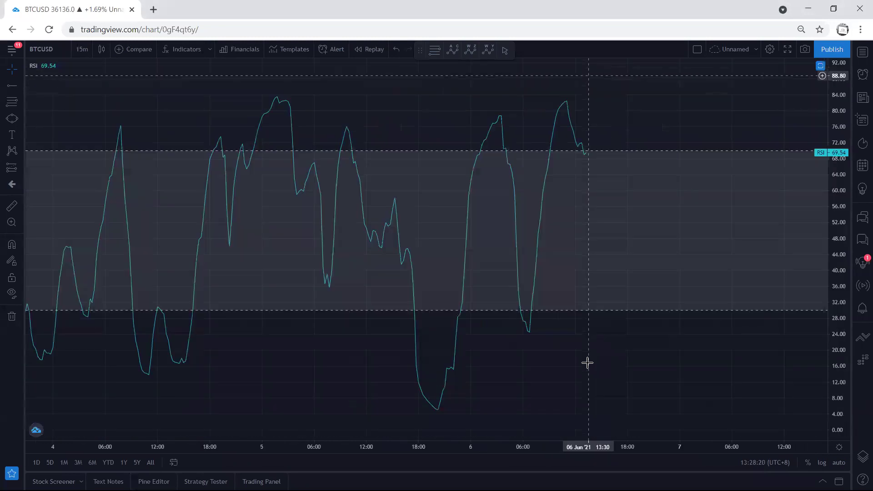
double_click(593, 311)
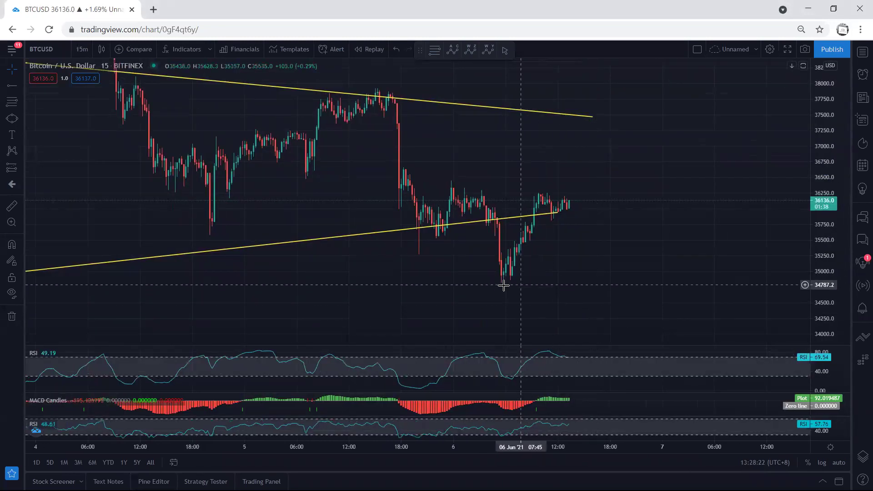
Switch the chart to the 5-minute interval and bring the June 5–6 drop and rebound into view.
click(82, 49)
click(101, 124)
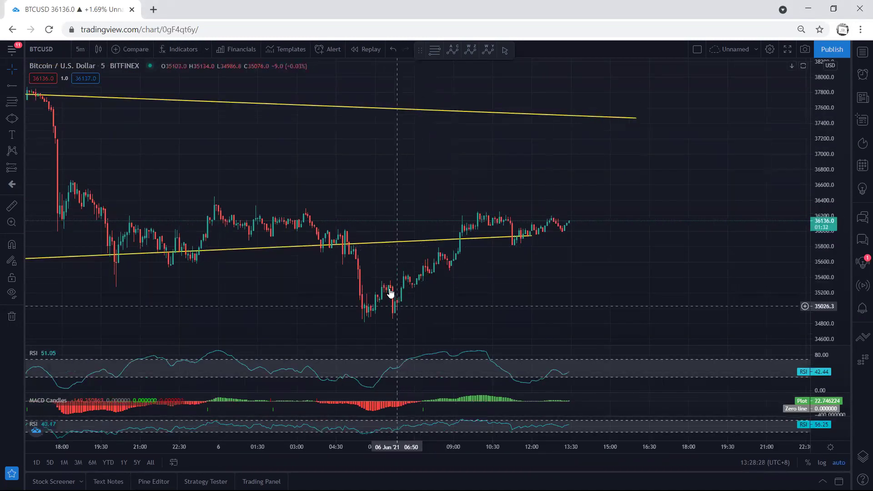
drag(303, 301, 368, 301)
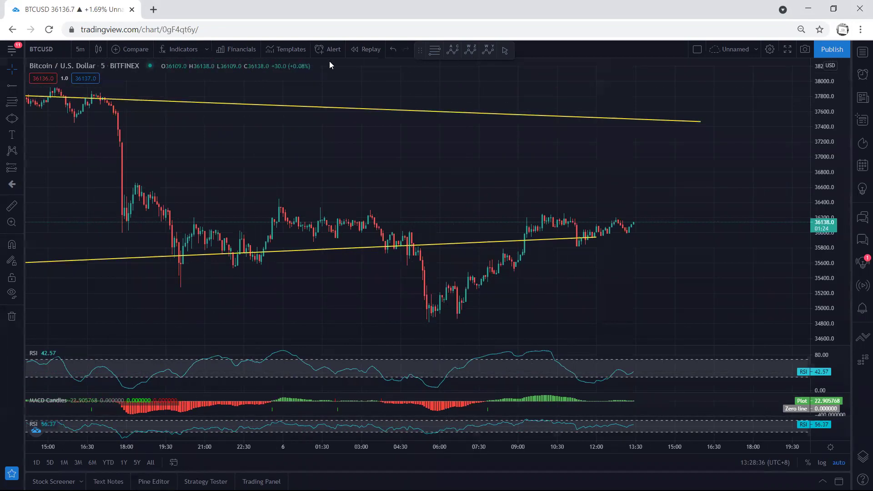
Sketch a neckline, boxes around the June 6 double low and following rally, and a rising path toward the upper trendline, and erase the sketch.
drag(442, 277, 494, 283)
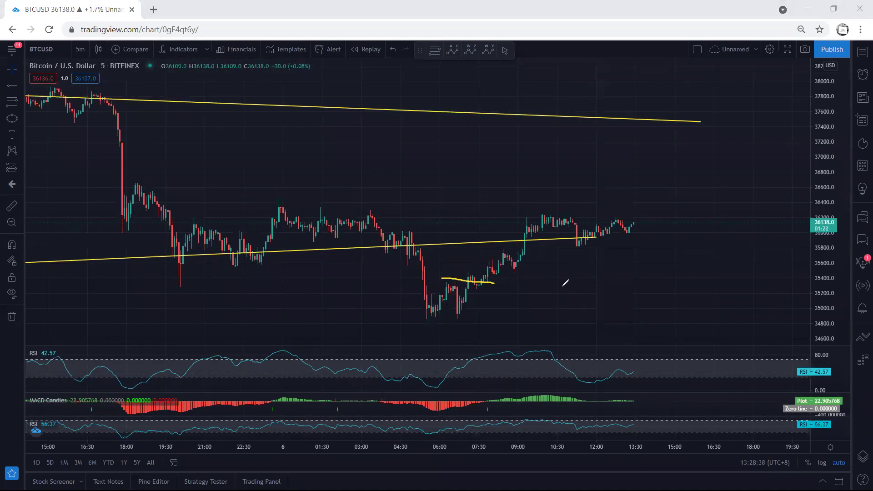
mouse_move(420, 324)
mouse_down()
mouse_move(468, 331)
mouse_move(472, 287)
mouse_move(436, 284)
mouse_move(429, 325)
mouse_up()
mouse_move(521, 282)
mouse_down()
mouse_move(550, 203)
mouse_move(505, 207)
mouse_move(508, 288)
mouse_up()
drag(628, 223, 640, 216)
drag(663, 148, 663, 145)
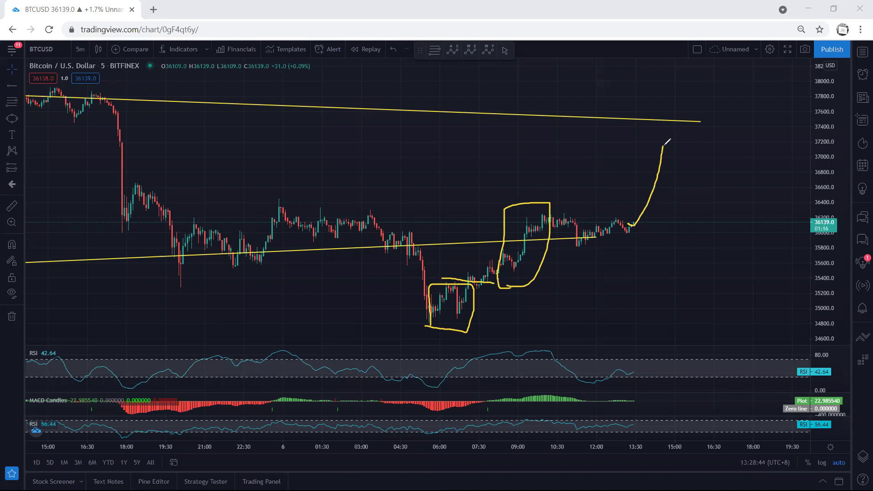
key(Escape)
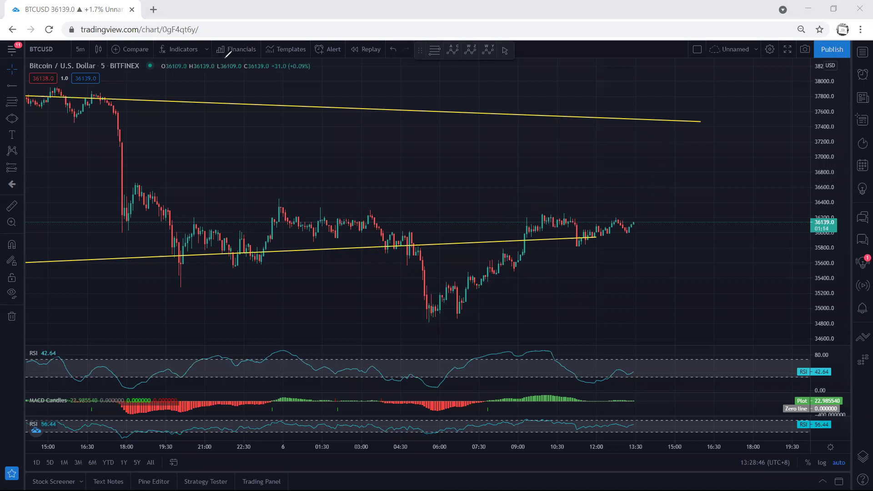
Switch the chart to the 1-hour interval and bring the price action since May 27 into view.
click(80, 50)
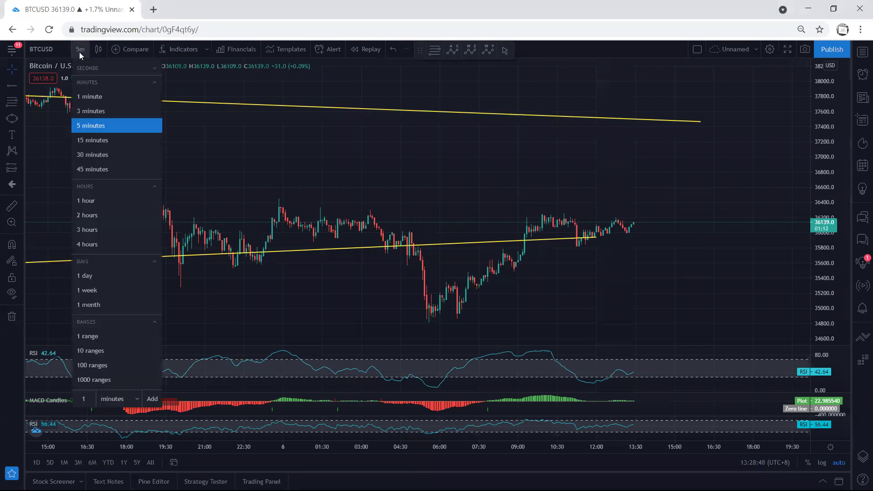
click(93, 198)
drag(743, 189, 691, 184)
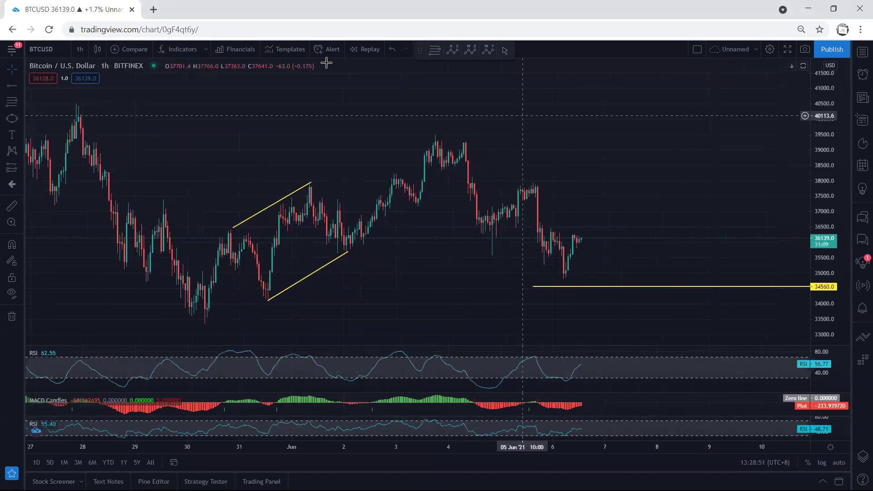
Sketch a small zigzag with a circle around the latest 1-hour candles above the 34560 line, and erase it.
mouse_move(573, 235)
mouse_down()
mouse_move(592, 249)
mouse_move(605, 241)
mouse_move(576, 254)
mouse_move(573, 231)
mouse_up()
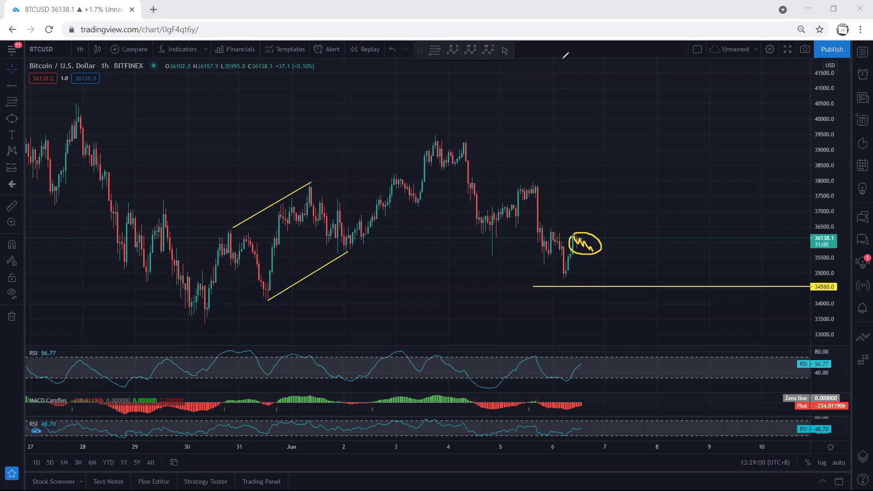
key(Escape)
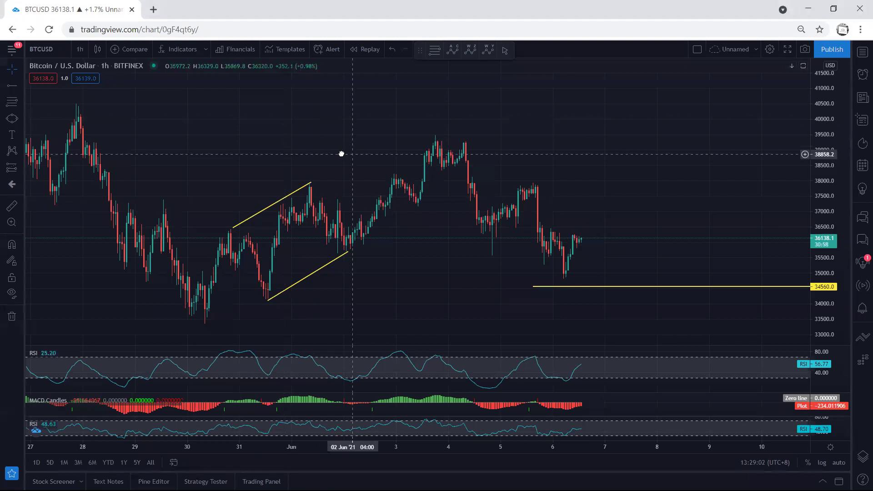
scroll(341, 152, right, 3)
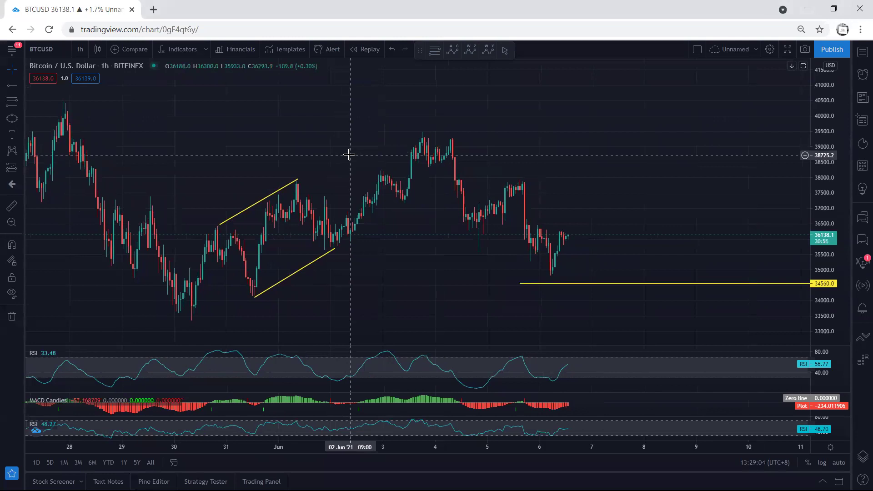